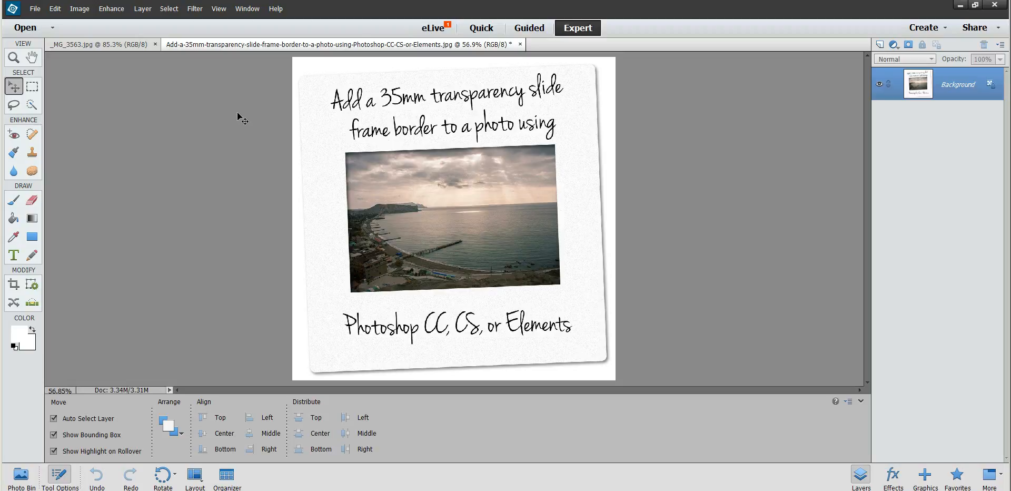
- Resample the photo _MG_3563.jpg to a width of 640 pixels with proportions constrained, and view it at 100%
click(95, 45)
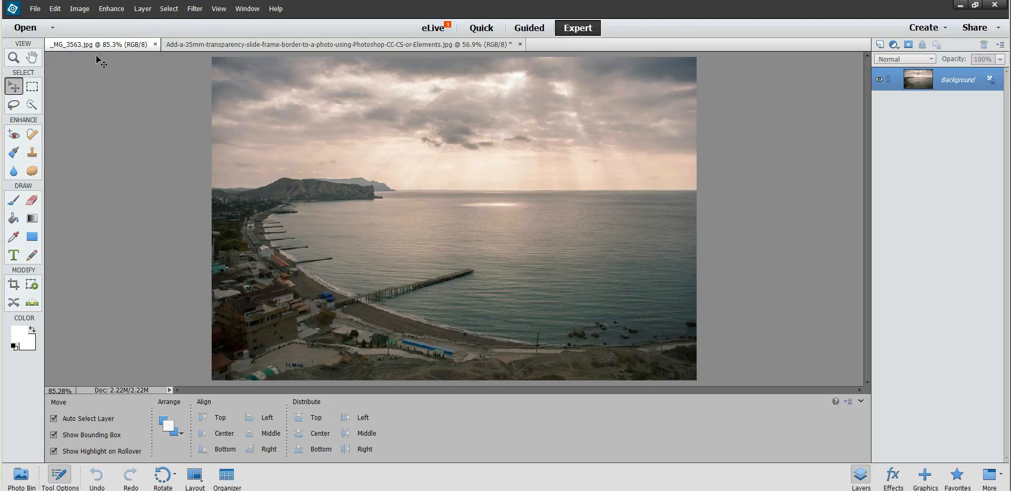
click(80, 9)
mouse_move(102, 76)
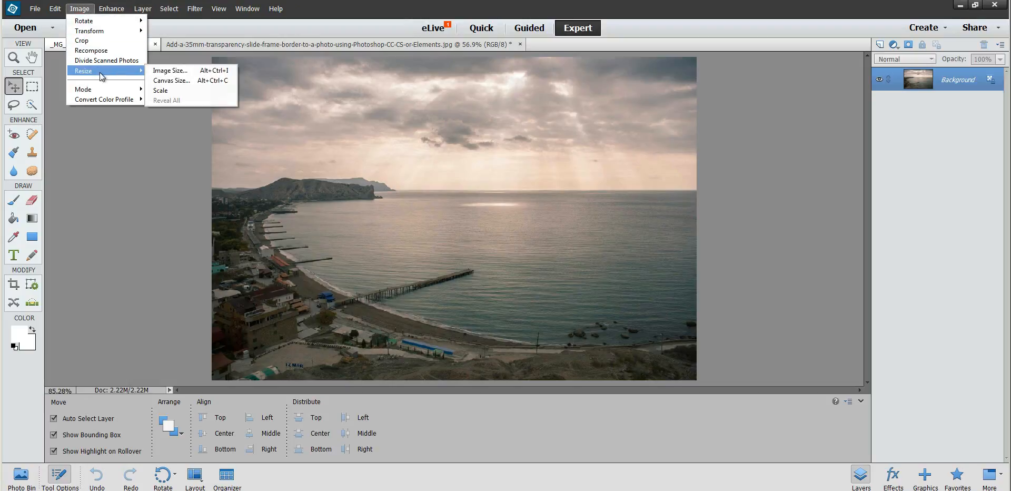
click(170, 69)
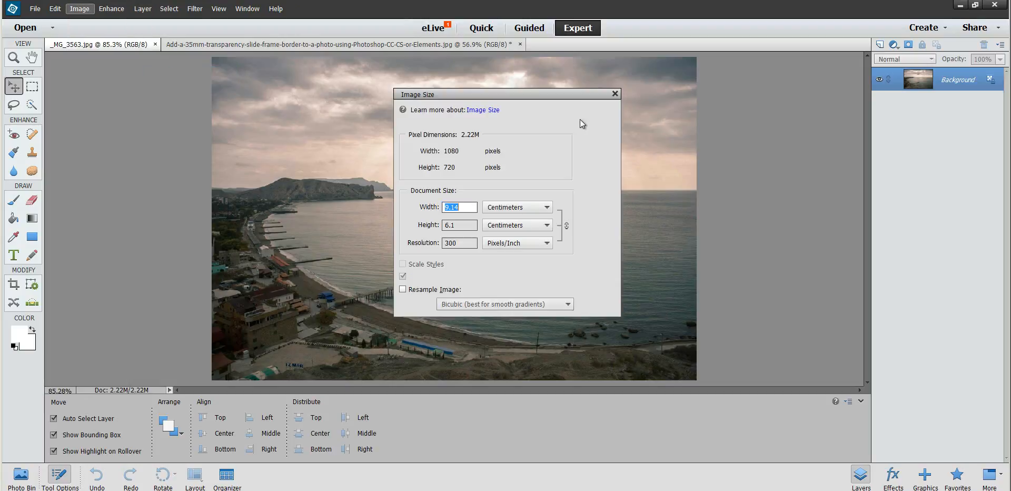
drag(490, 96, 708, 96)
click(640, 291)
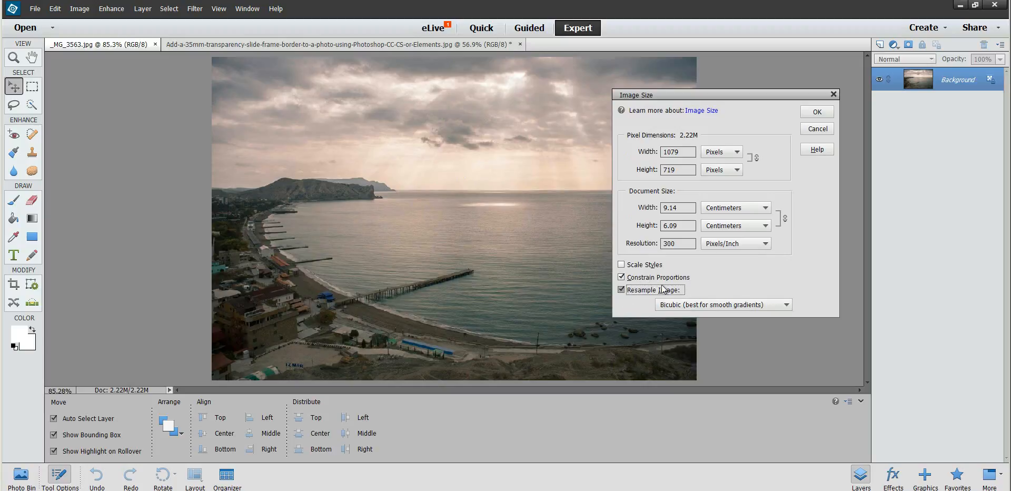
double_click(691, 152)
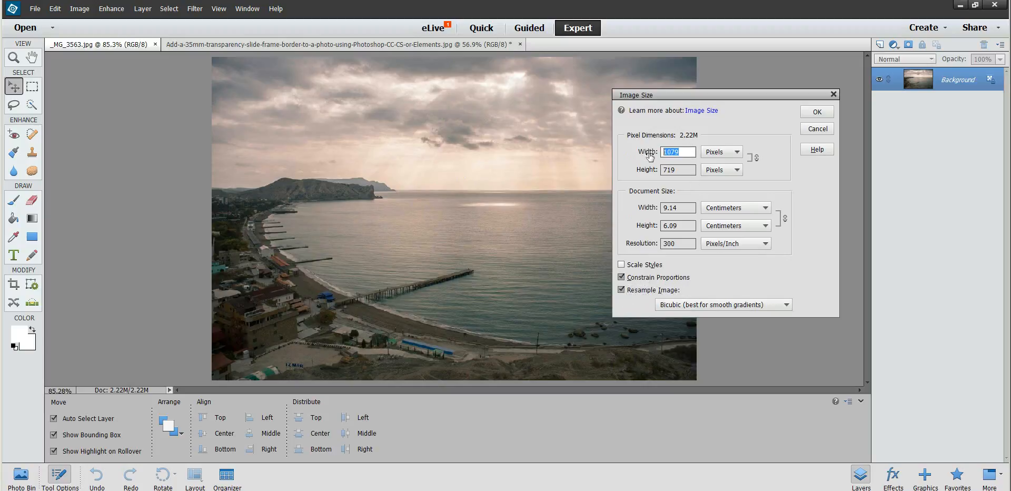
text(640)
click(820, 114)
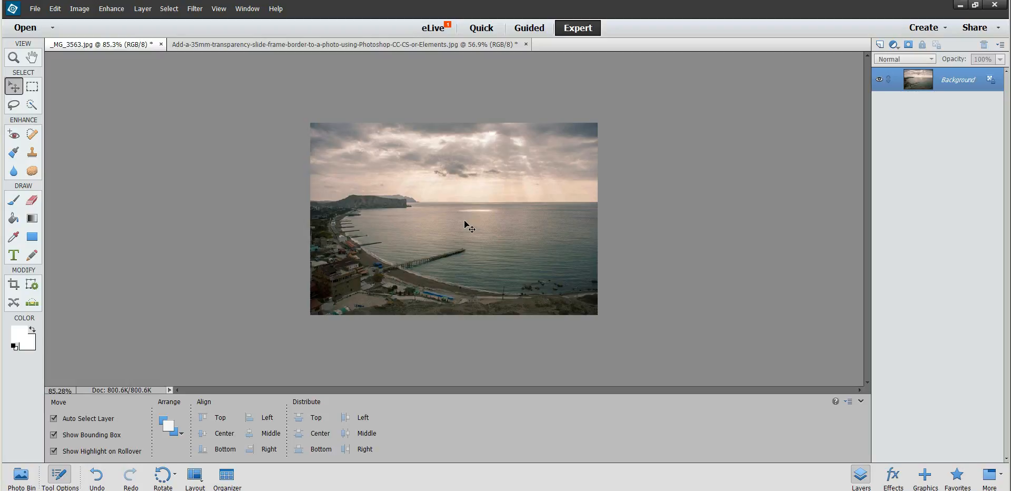
key(ctrl+1)
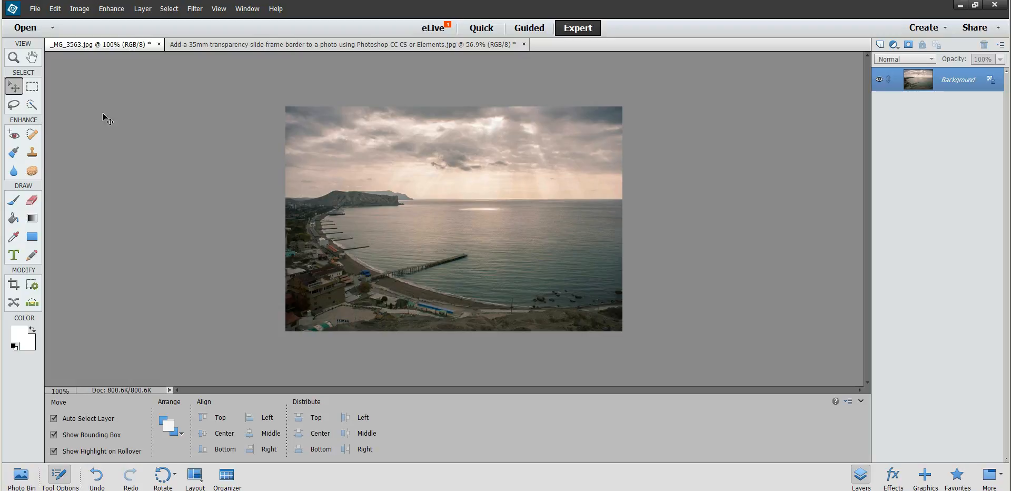
- Set the photo's document width to 36 millimeters with image resampling turned off
click(80, 10)
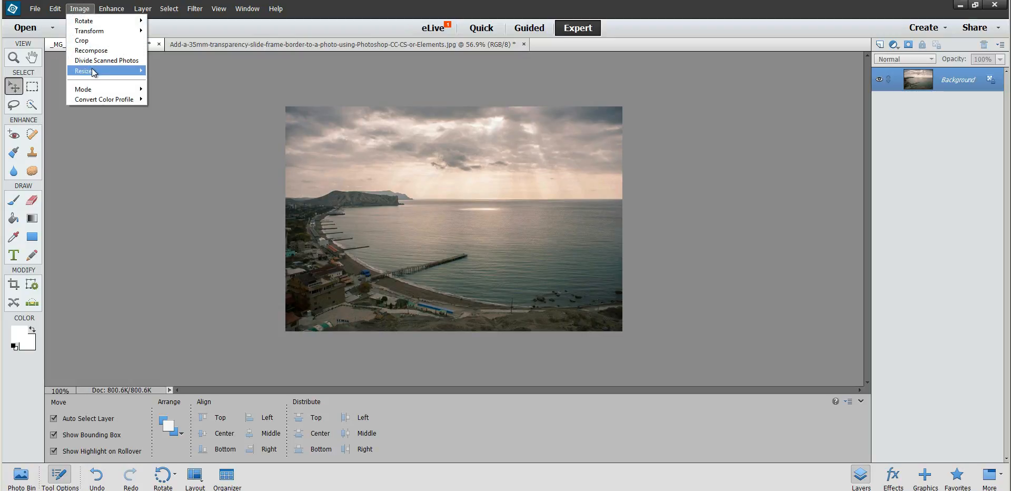
mouse_move(95, 72)
click(163, 71)
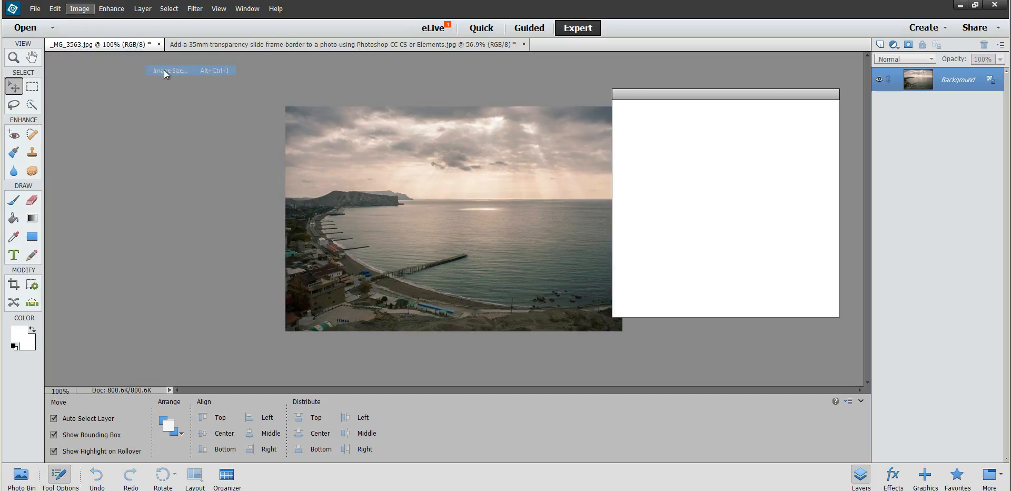
drag(727, 94, 770, 93)
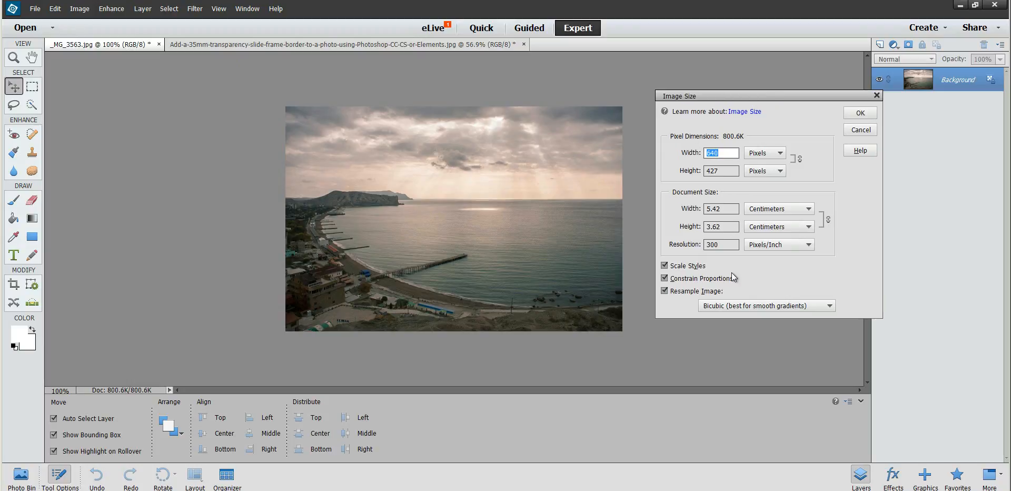
click(686, 292)
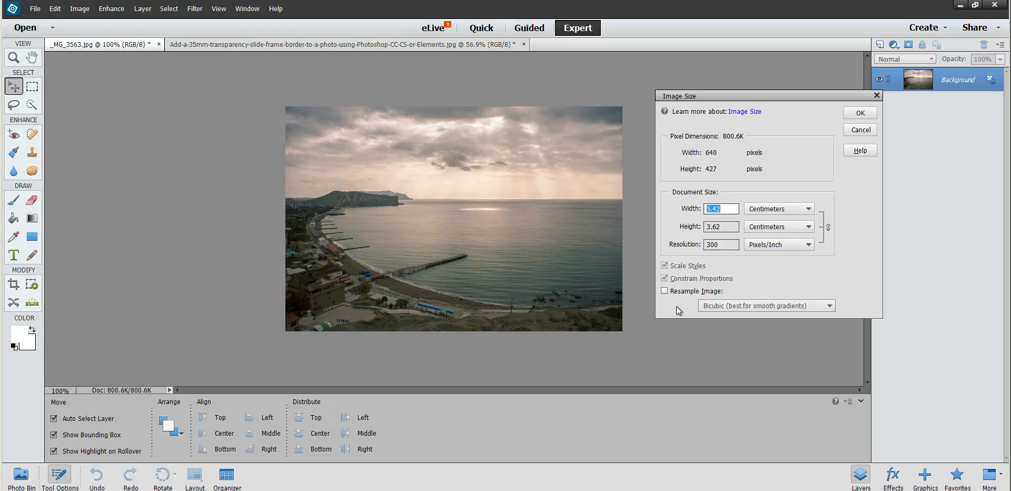
click(794, 209)
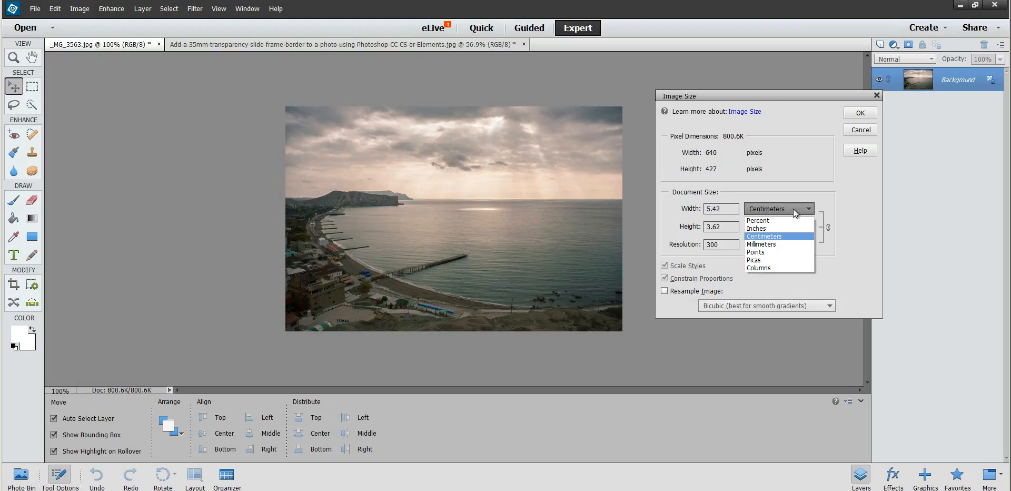
click(769, 245)
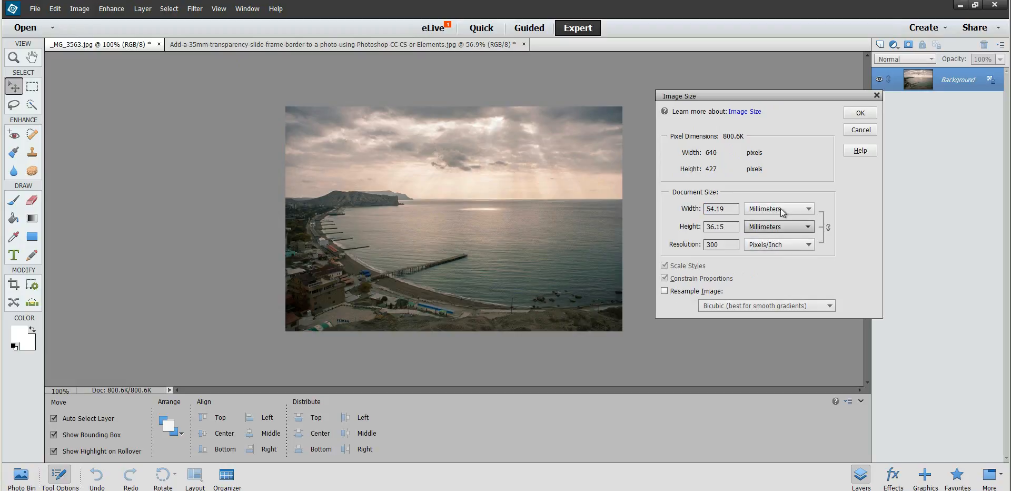
double_click(724, 209)
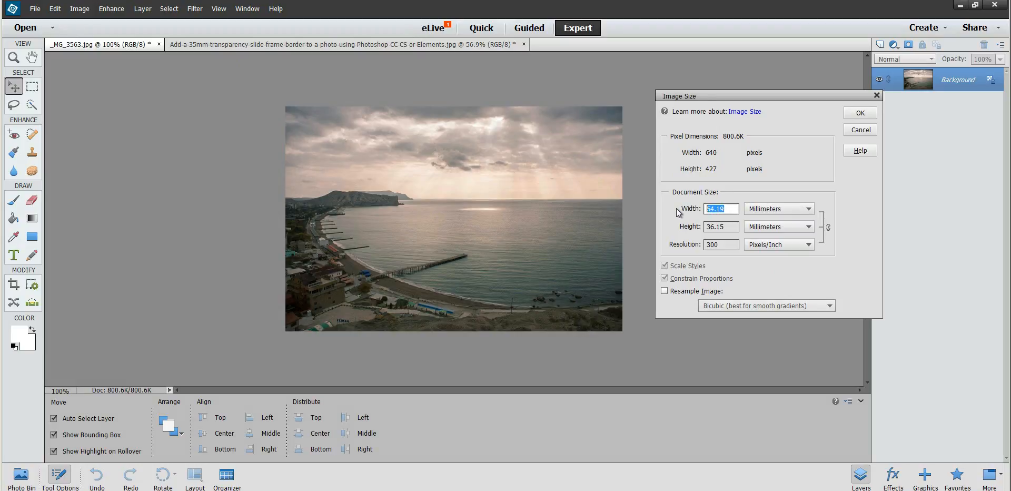
text(36)
click(859, 113)
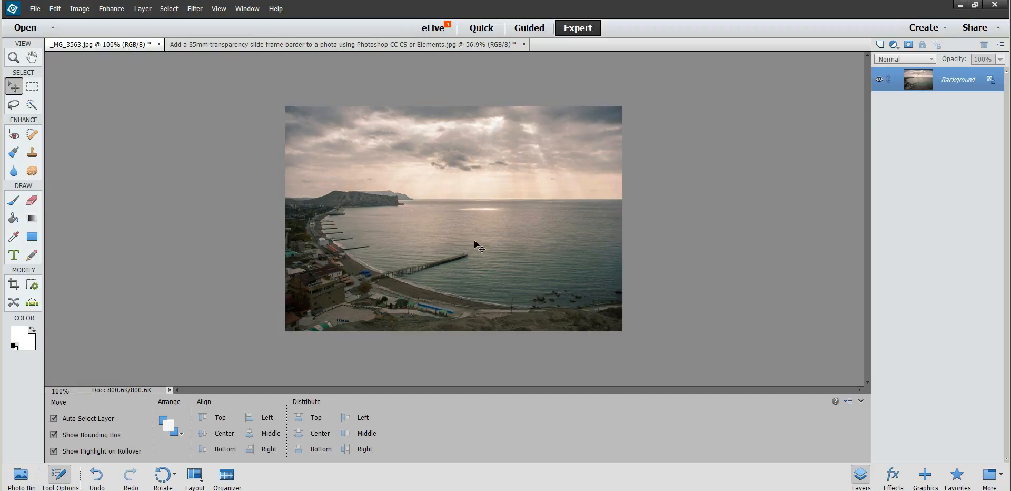
click(79, 9)
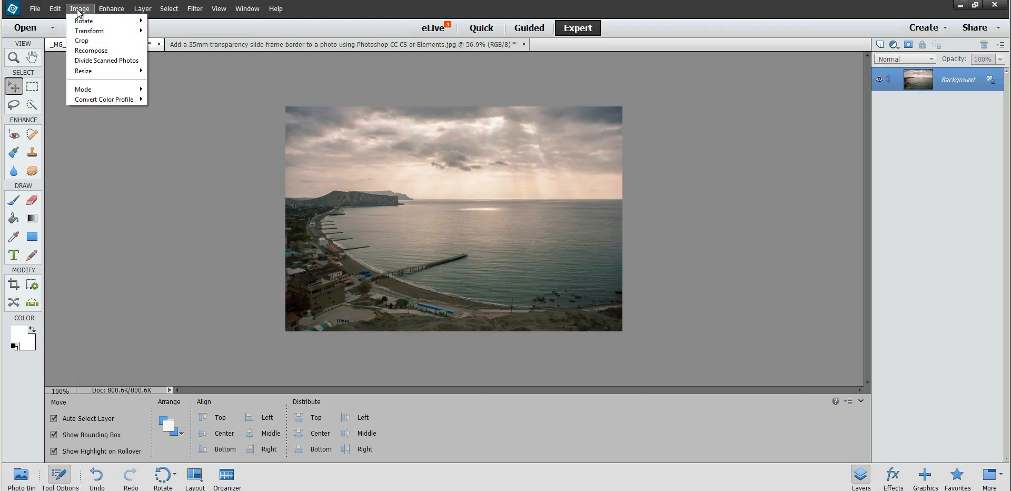
mouse_move(103, 72)
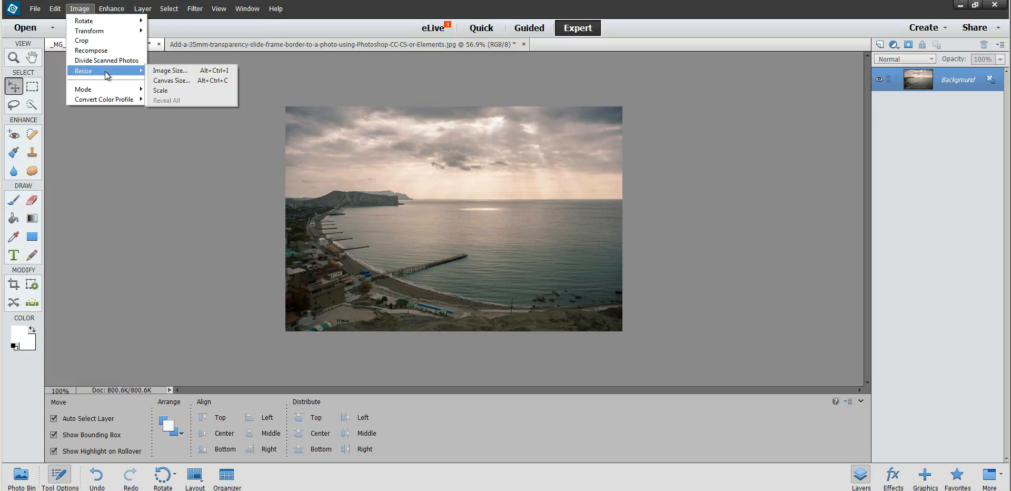
click(336, 24)
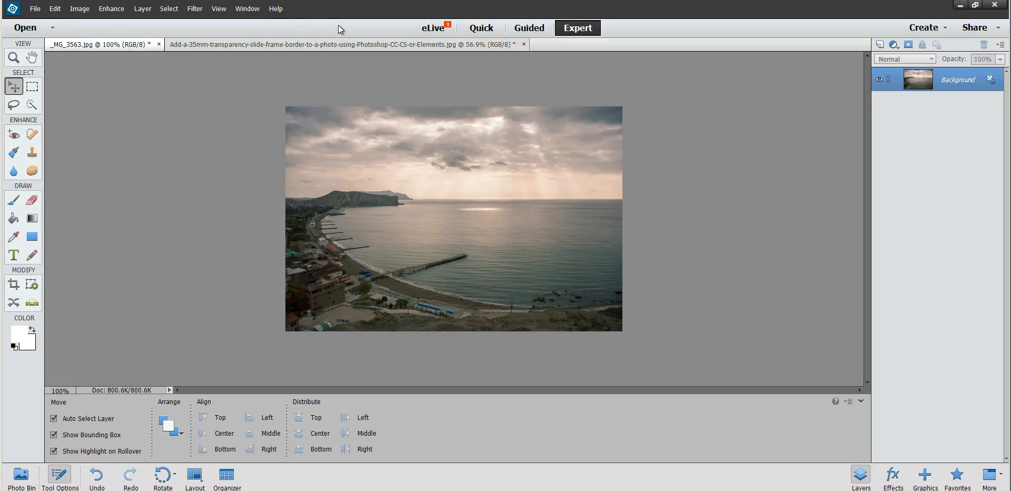
- Convert the Background into a regular layer named "photo"
double_click(958, 83)
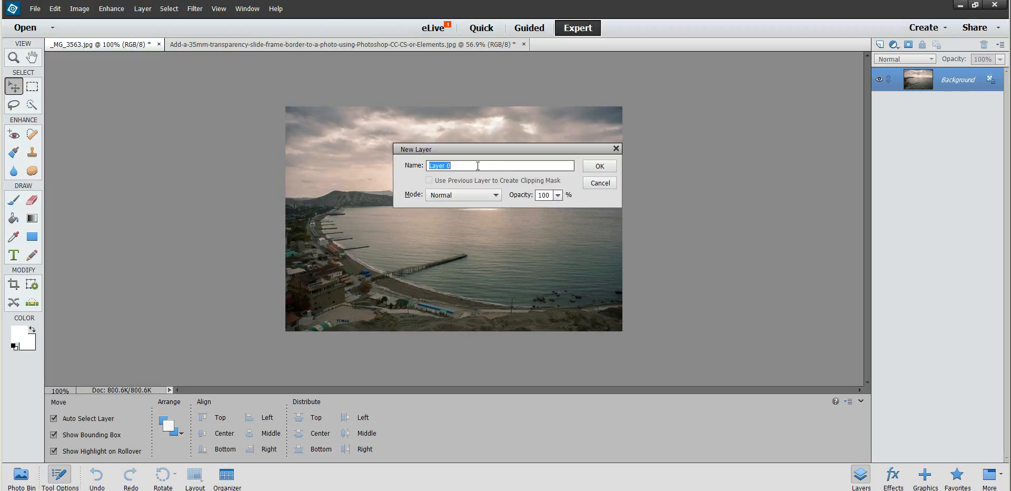
text(photo)
click(600, 166)
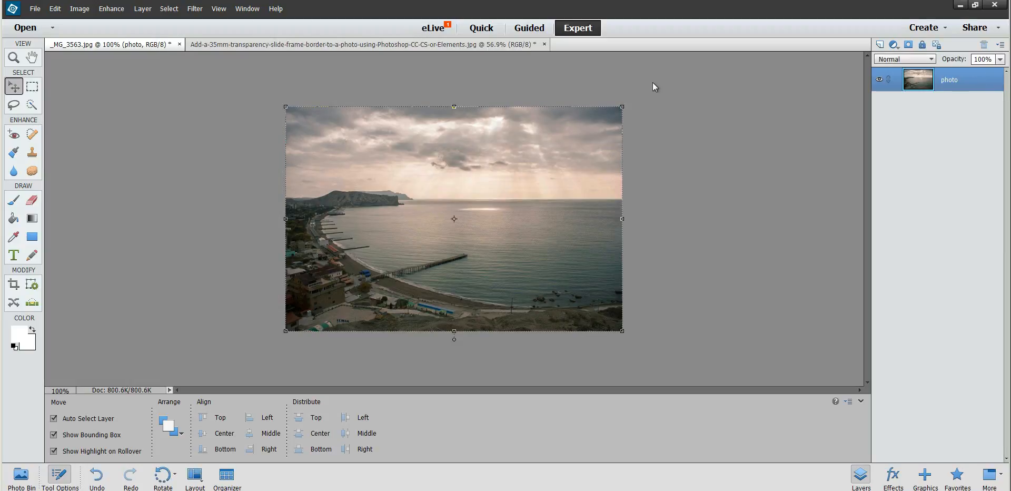
- Enlarge the canvas to 2 by 2 inches around the centered photo and fit the whole image in view
click(79, 9)
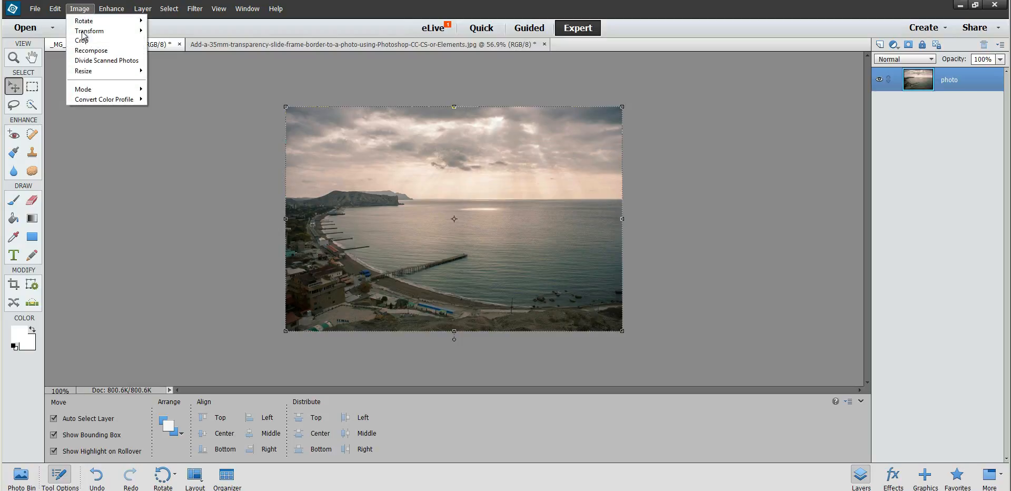
mouse_move(104, 72)
click(181, 81)
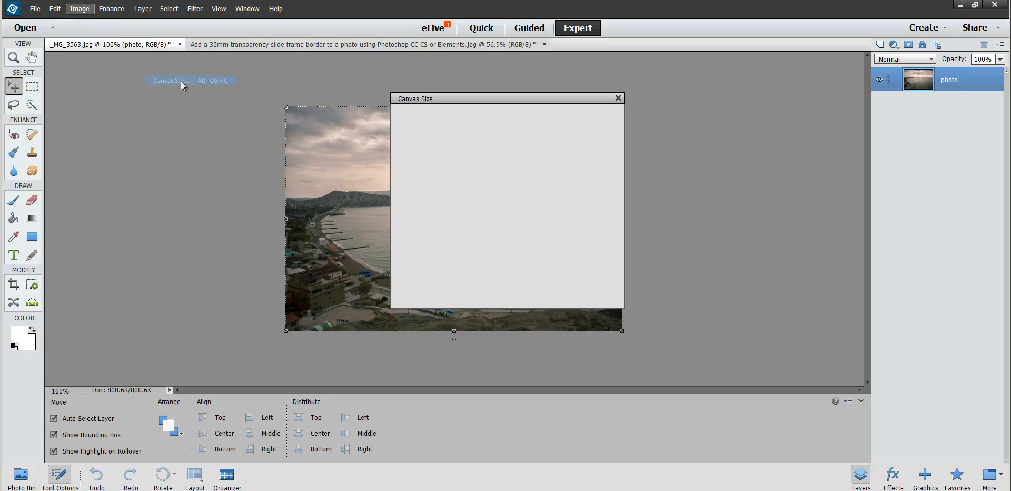
click(545, 191)
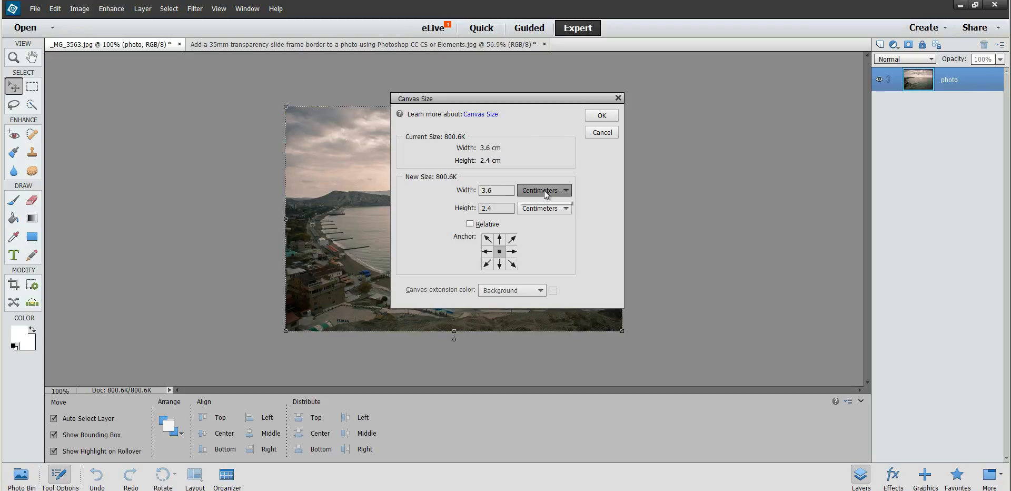
click(541, 218)
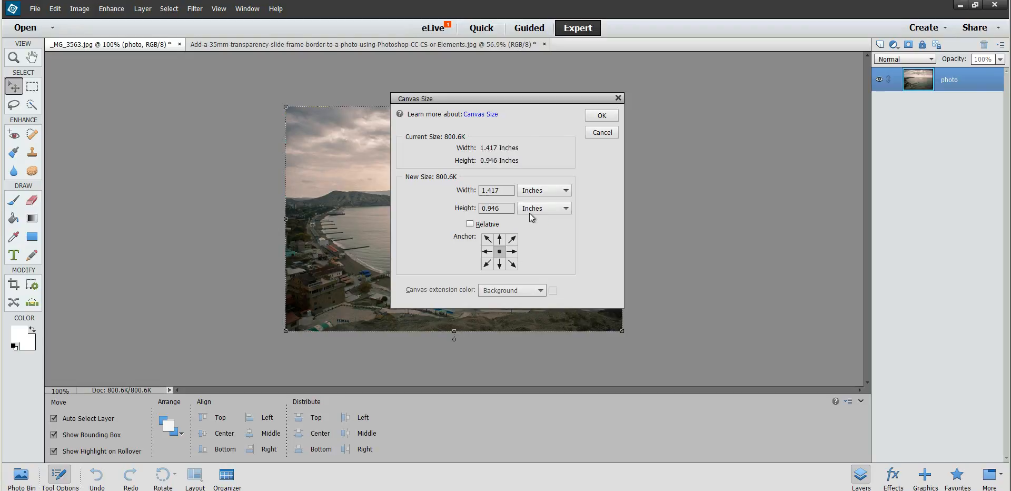
drag(504, 190, 440, 192)
text(2)
key(Tab)
text(2)
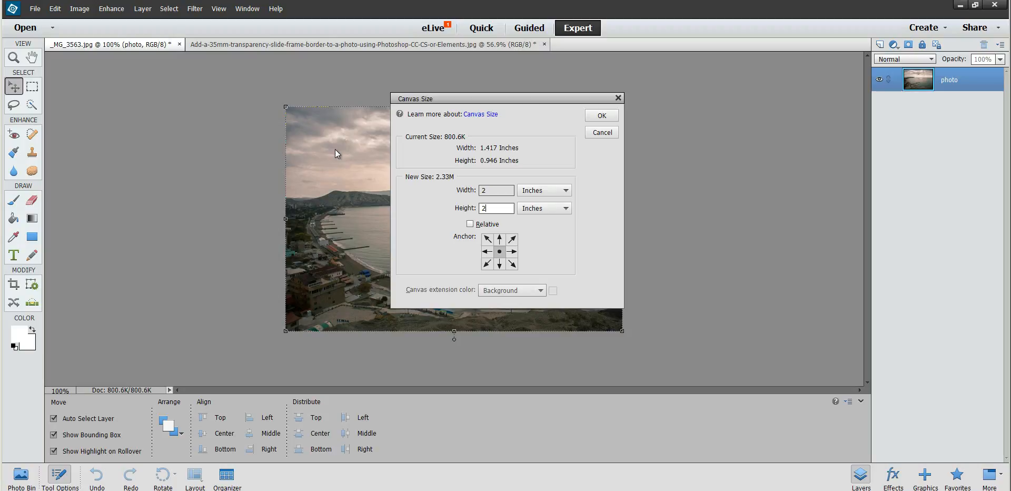
click(606, 116)
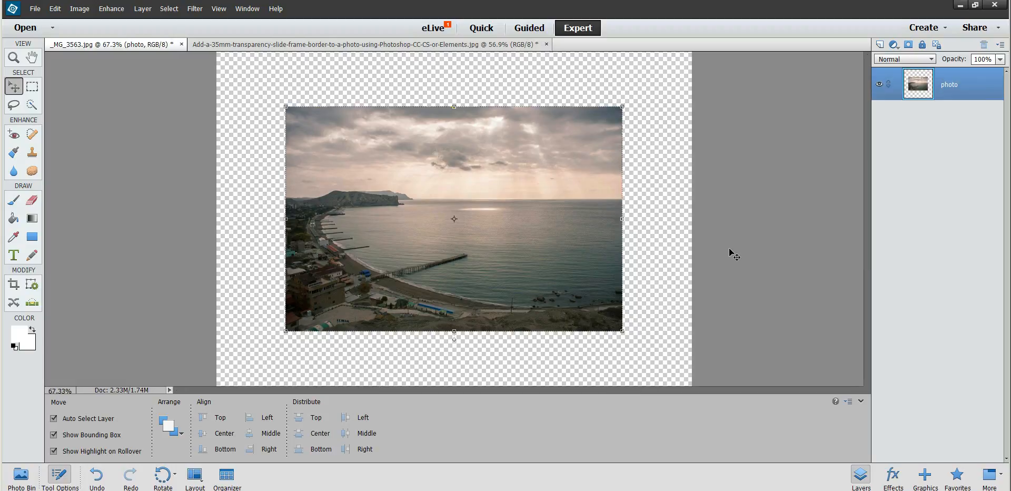
key(ctrl+0)
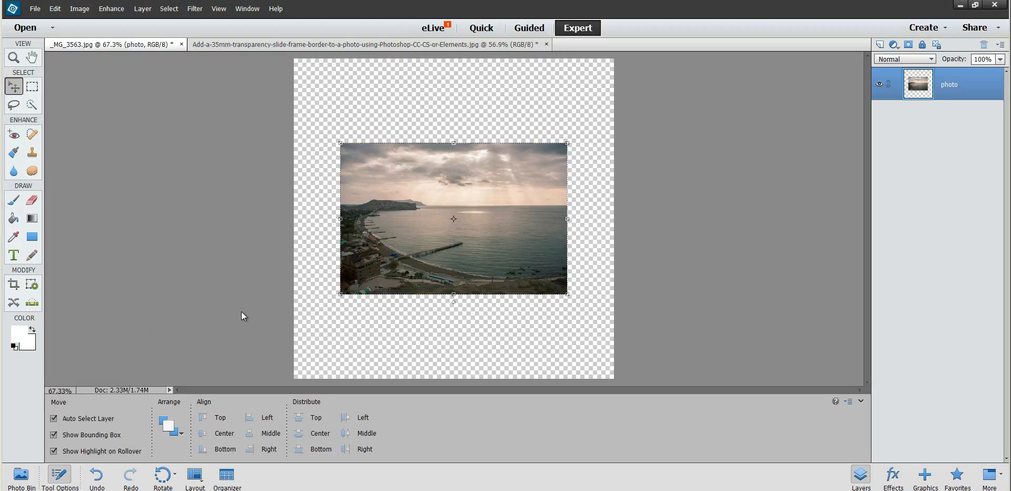
- Draw a white rounded rectangle with a 20 px corner radius covering the entire canvas
click(32, 238)
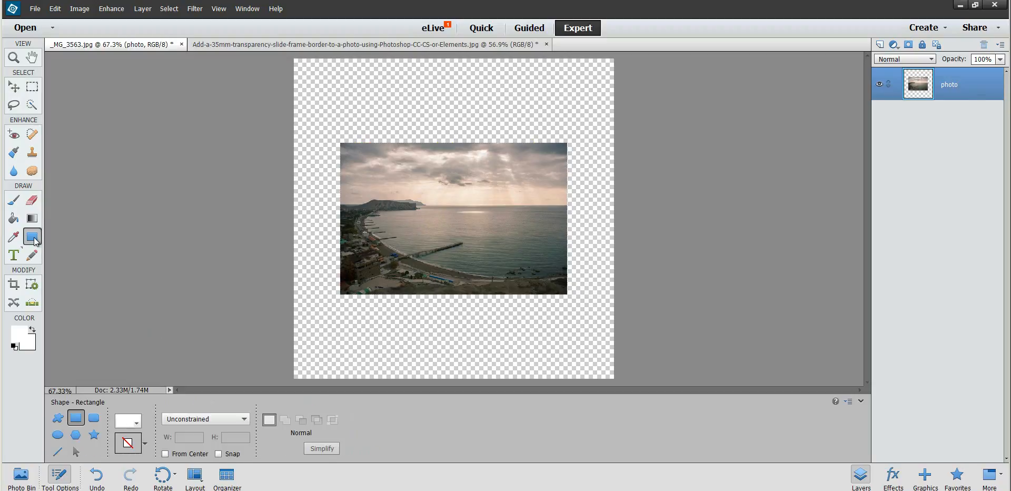
click(94, 418)
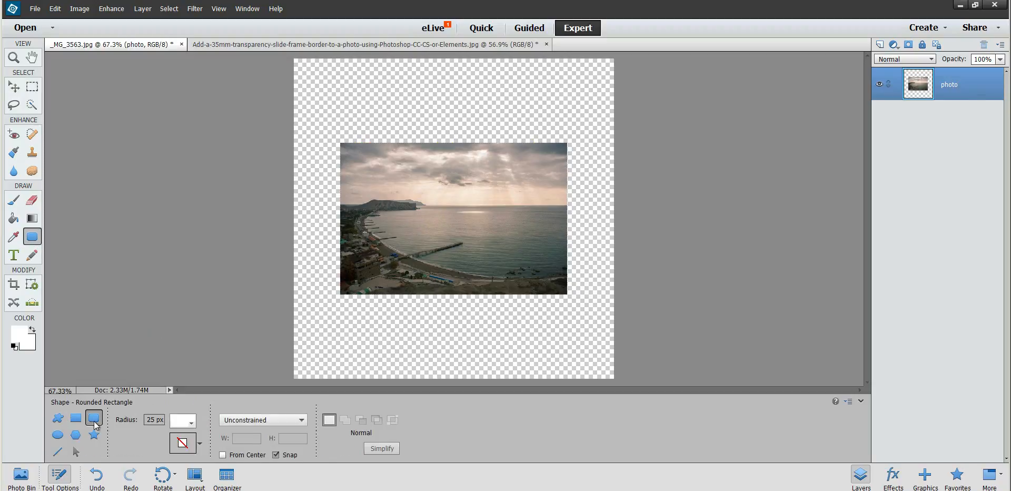
double_click(152, 419)
text(24)
text(0)
drag(293, 58, 614, 378)
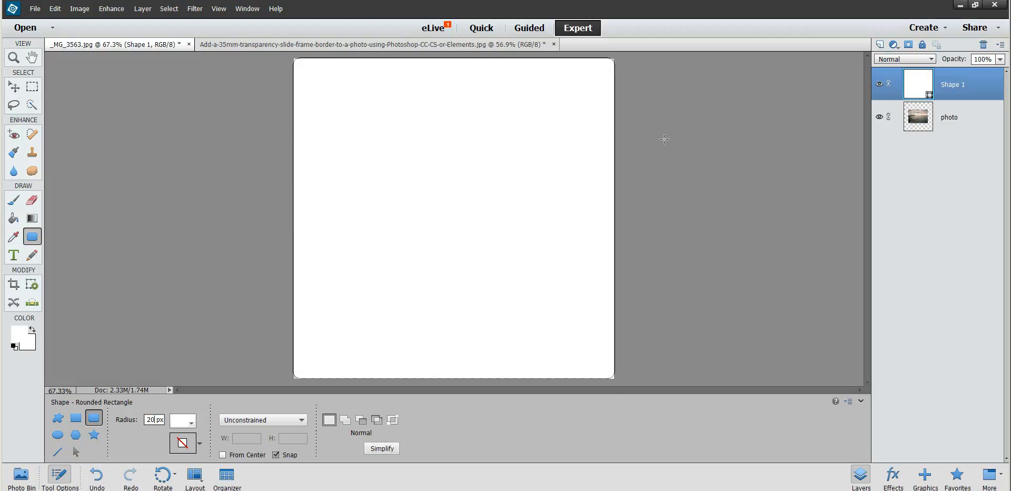
- Lower the rounded shape's opacity to 53% and cut a rectangular window around the photo from it in Exclude mode
click(1000, 60)
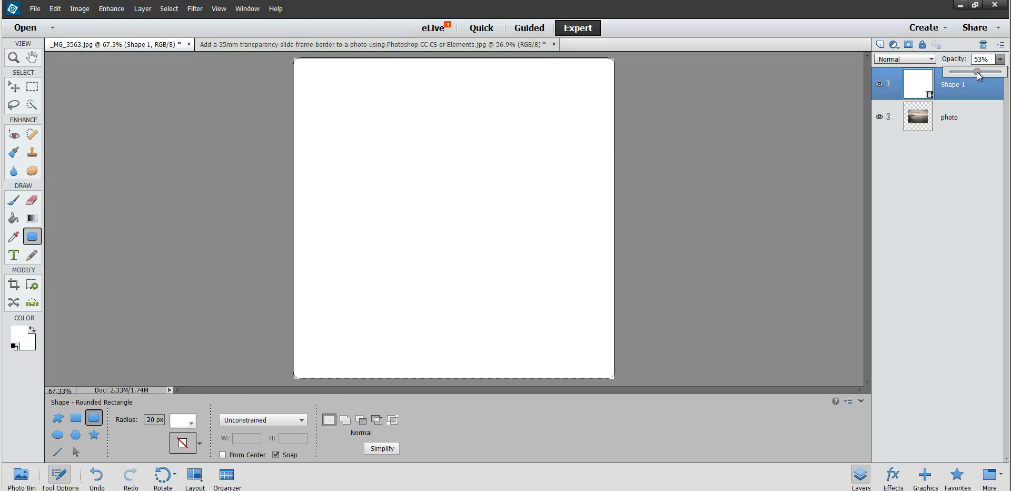
click(976, 71)
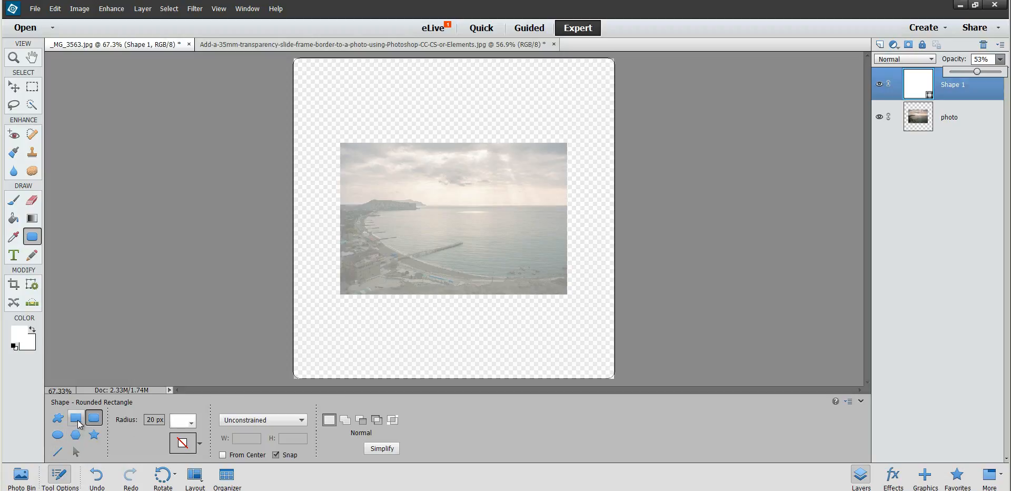
click(76, 419)
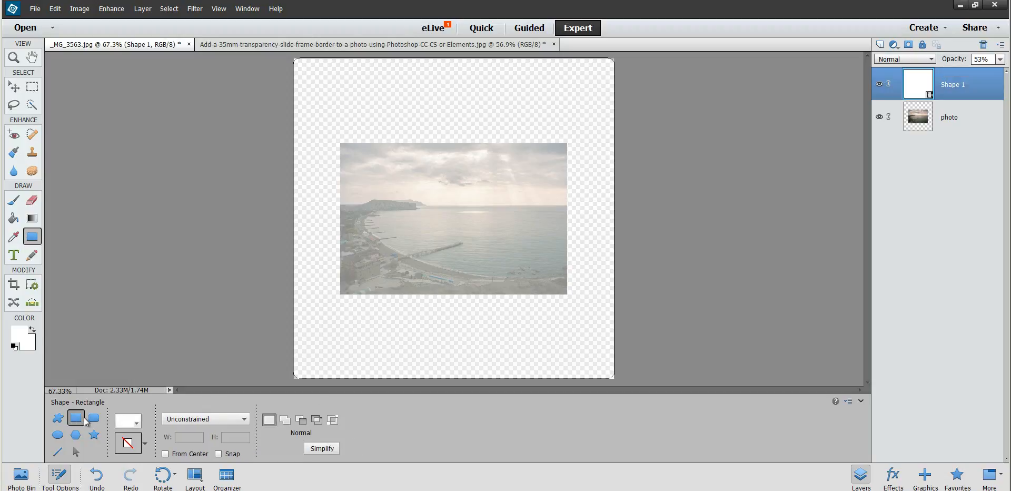
click(333, 420)
drag(340, 142, 569, 295)
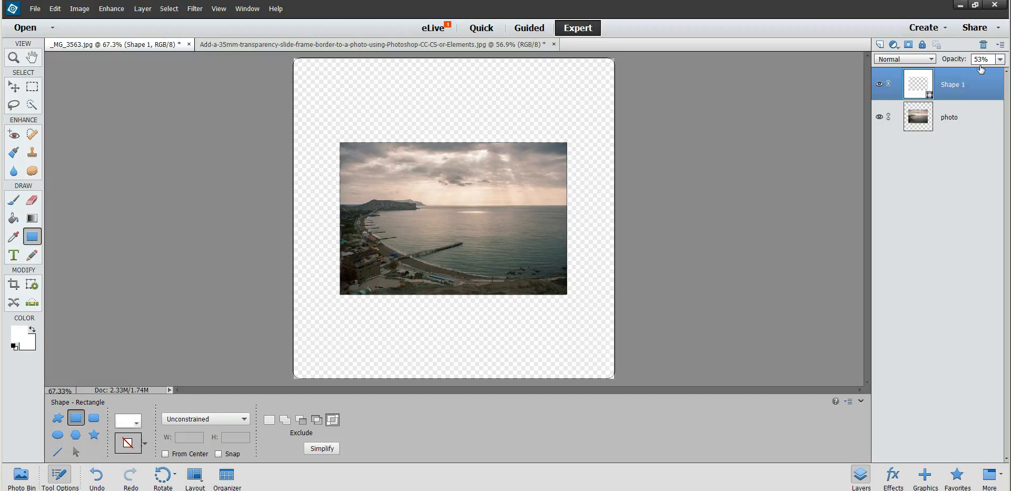
- Set the frame shape layer's opacity to 100%
click(1000, 60)
drag(977, 72, 1009, 74)
click(942, 164)
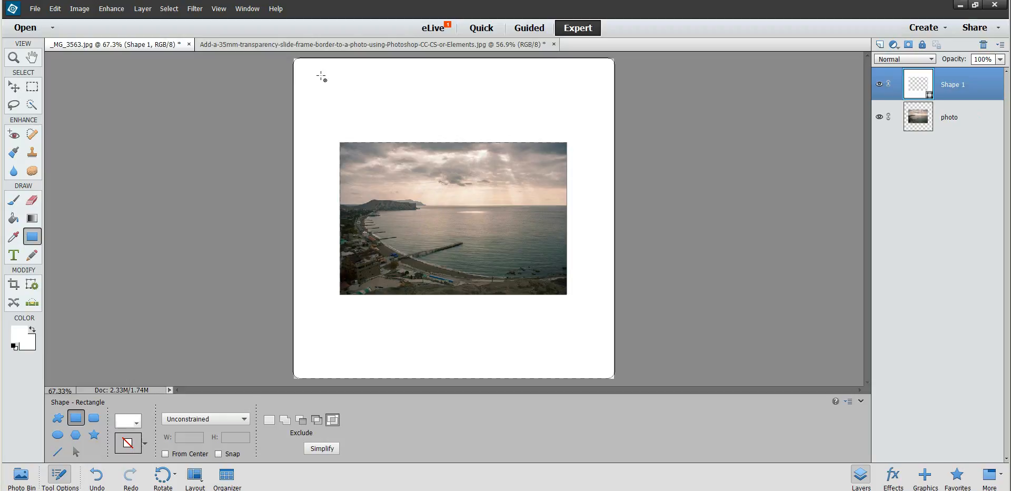
- Enlarge the canvas to 3 by 3 inches around the centered slide frame and fit the whole image in view
click(82, 10)
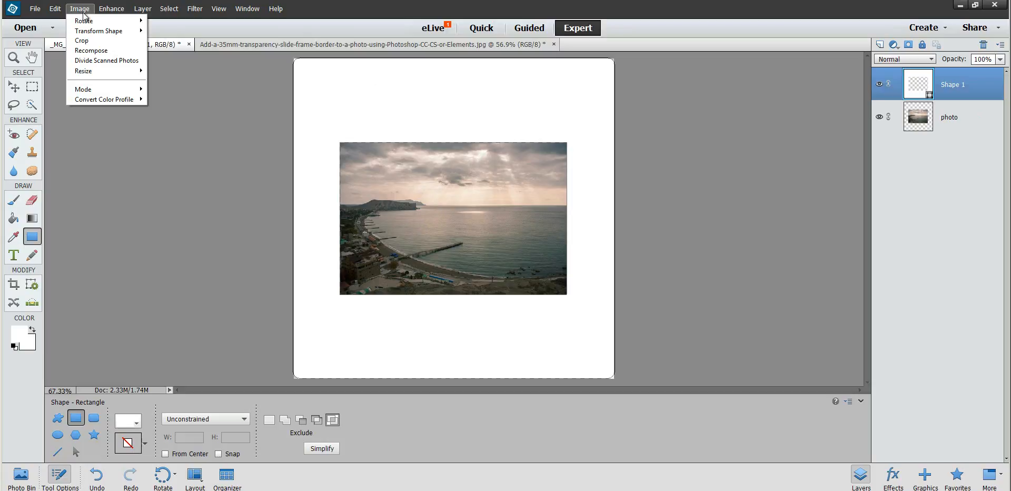
mouse_move(86, 34)
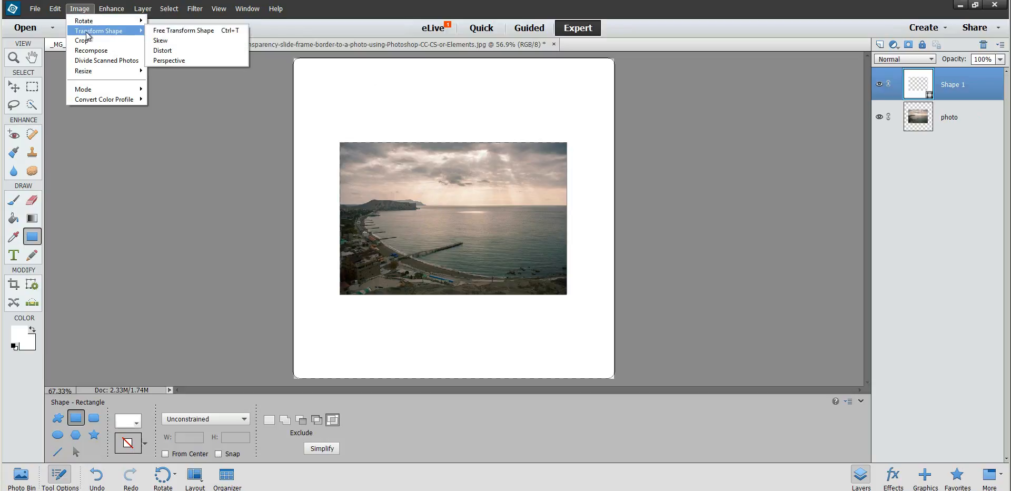
mouse_move(111, 71)
click(183, 80)
click(538, 191)
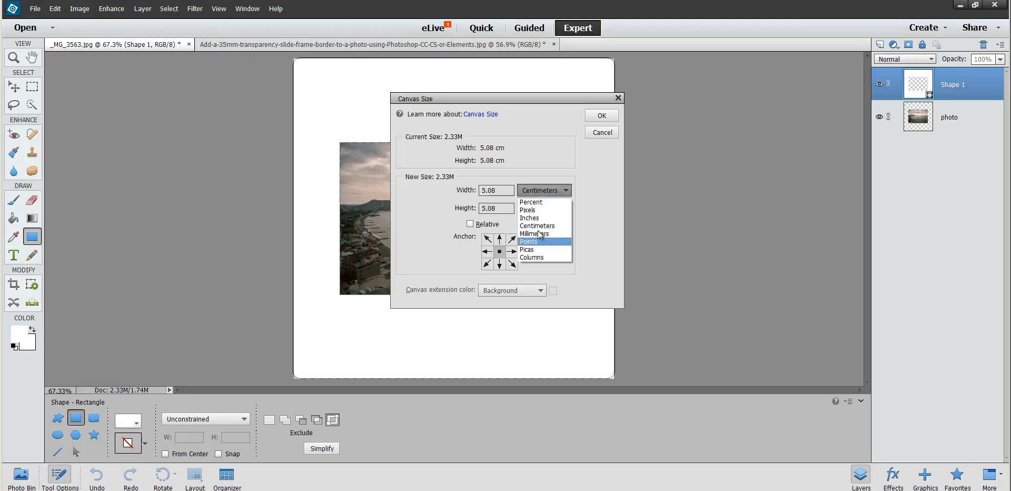
click(538, 217)
text(3)
key(Tab)
text(3)
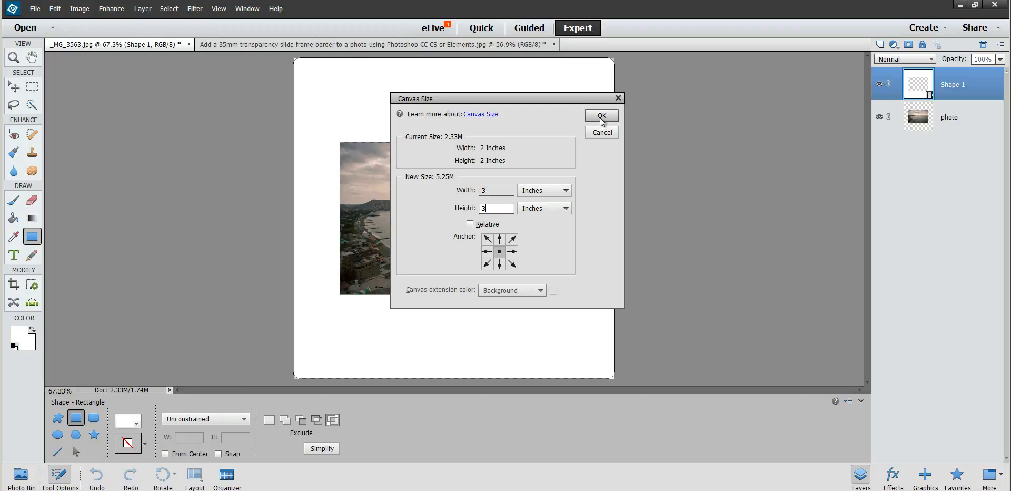
click(600, 115)
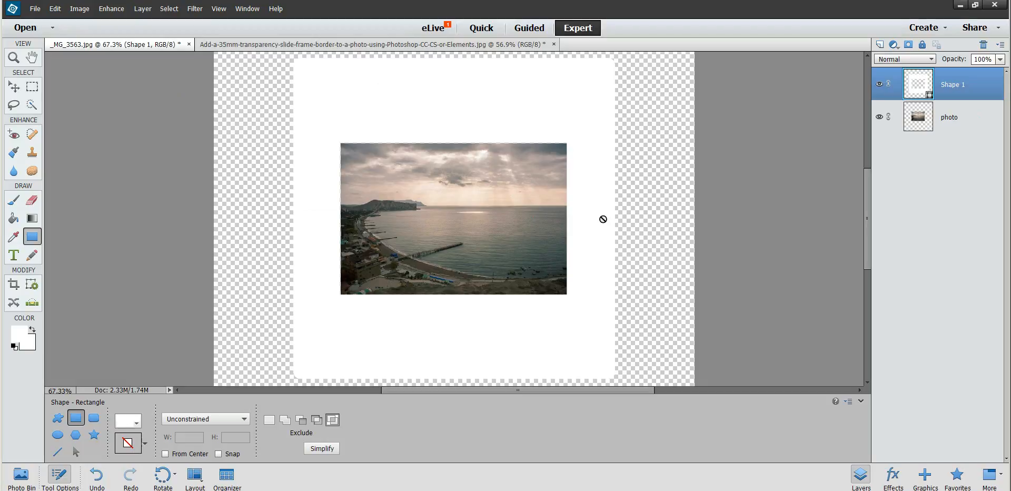
key(ctrl+0)
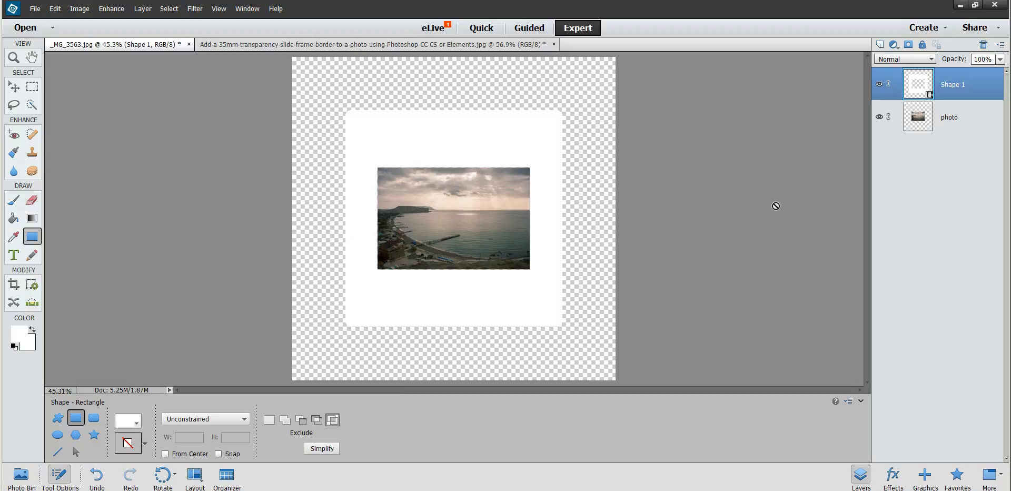
- Add a white solid color fill layer, delete its layer mask and place it beneath the photo layer as the background
click(894, 45)
click(907, 58)
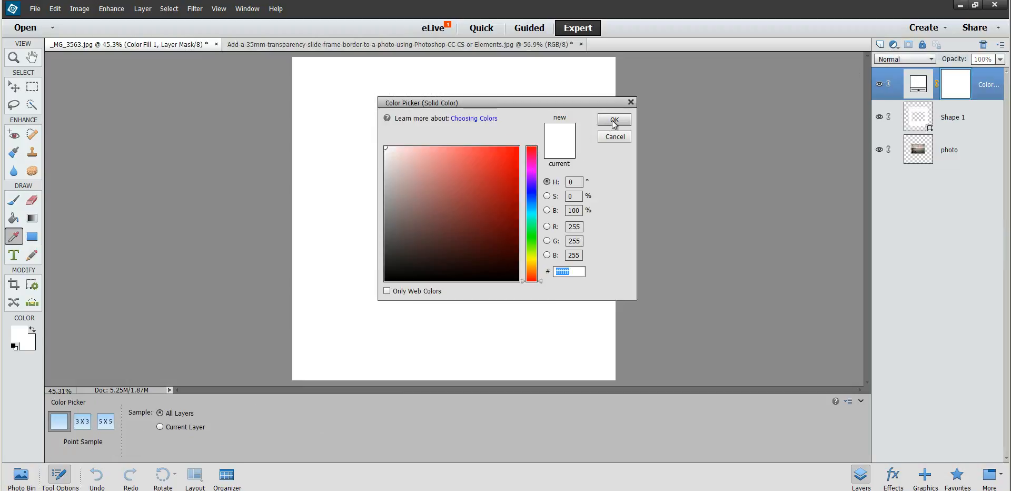
click(611, 122)
right_click(949, 92)
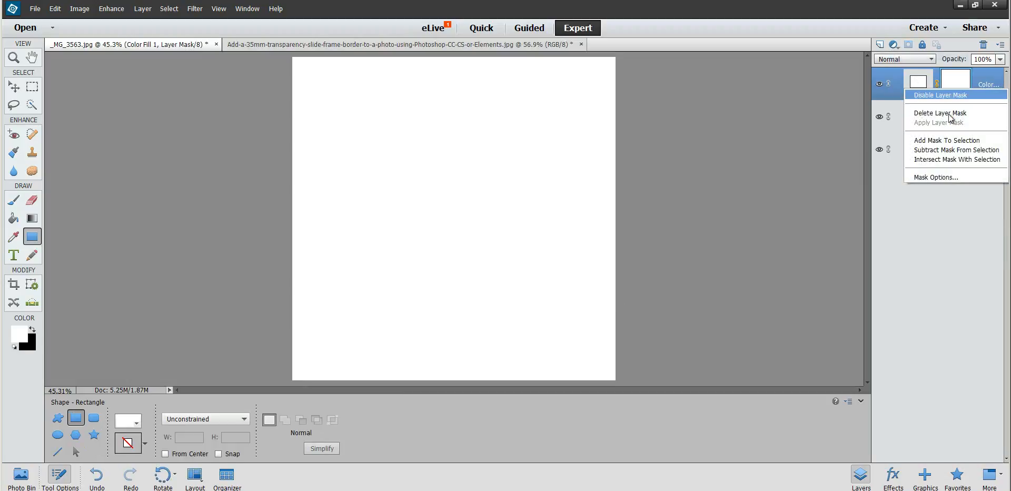
click(948, 113)
drag(971, 88, 959, 221)
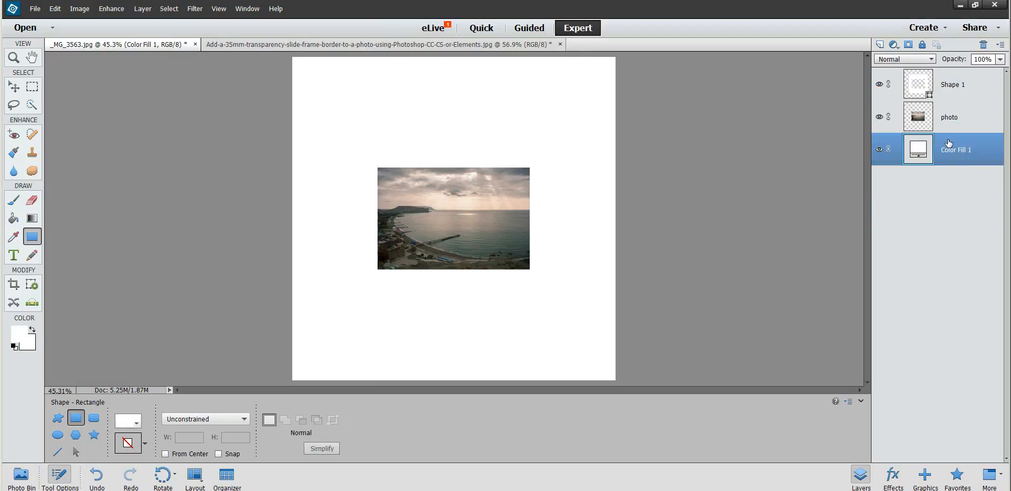
- Duplicate the Shape 1 frame layer and hide the original
click(920, 89)
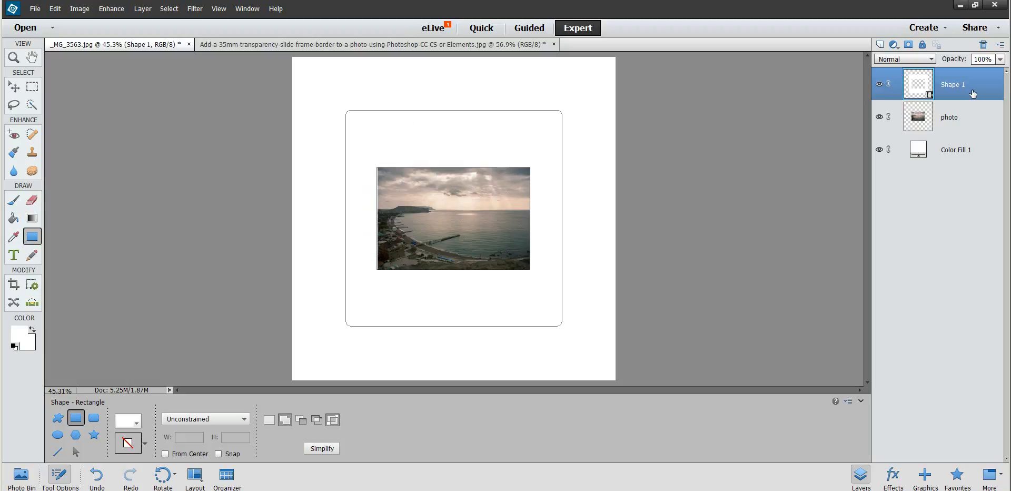
drag(976, 93, 880, 45)
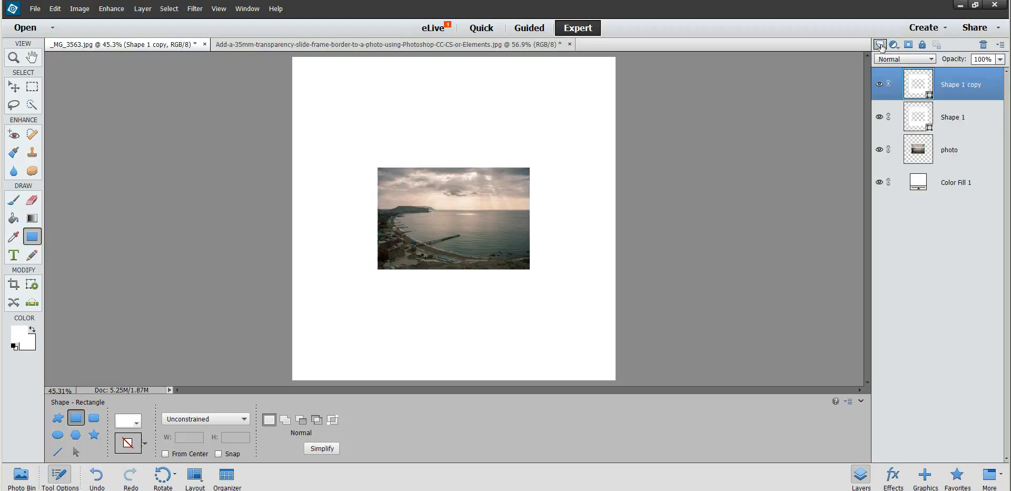
click(878, 117)
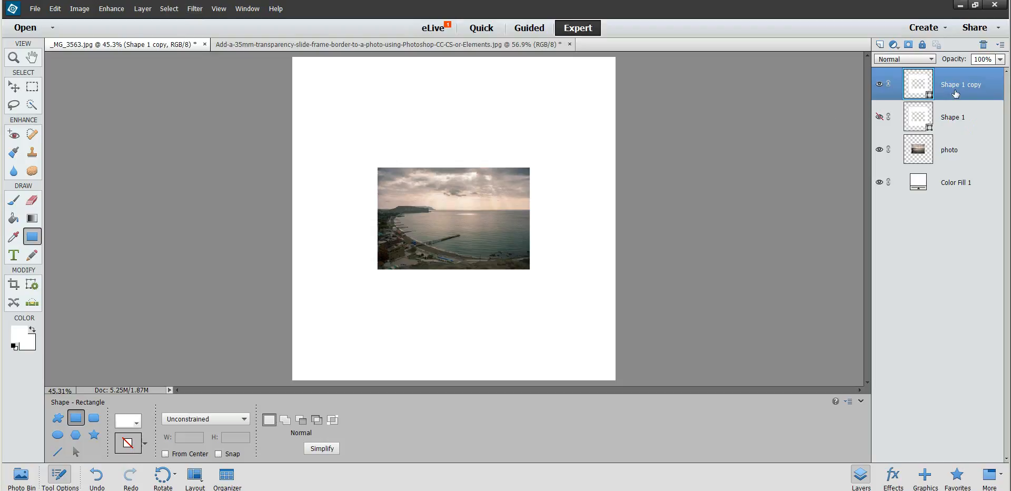
- Rasterize the frame copy and apply 5% Gaussian monochromatic noise to it with Add Noise
click(195, 9)
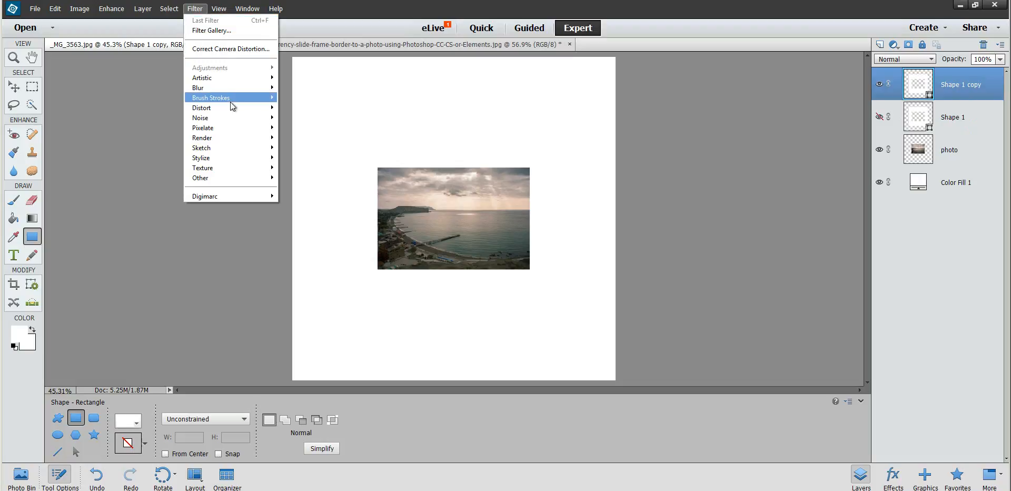
mouse_move(232, 119)
click(312, 117)
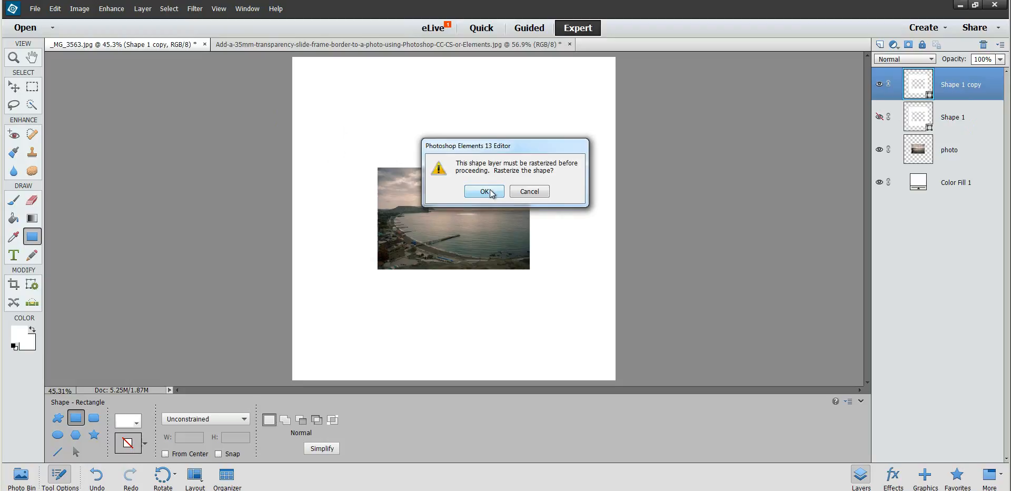
click(490, 191)
drag(511, 94, 805, 103)
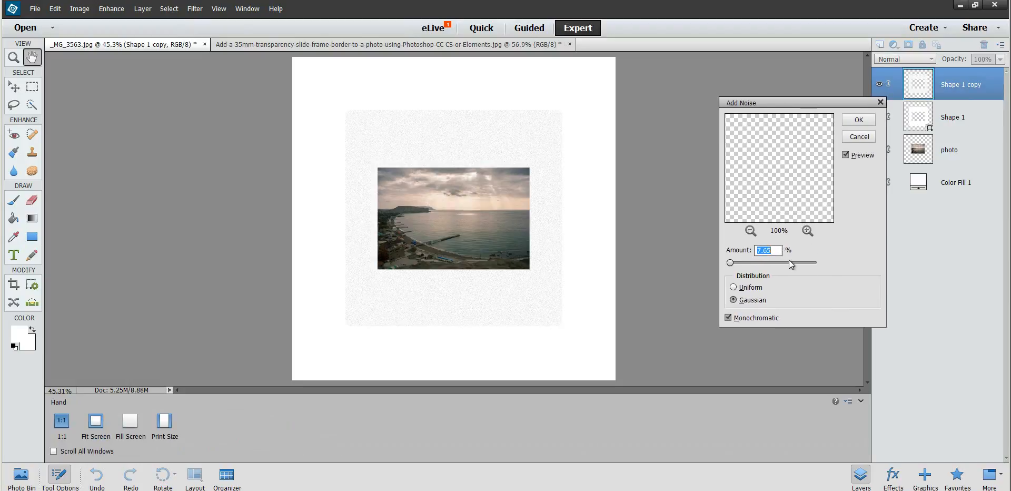
text(5)
click(852, 119)
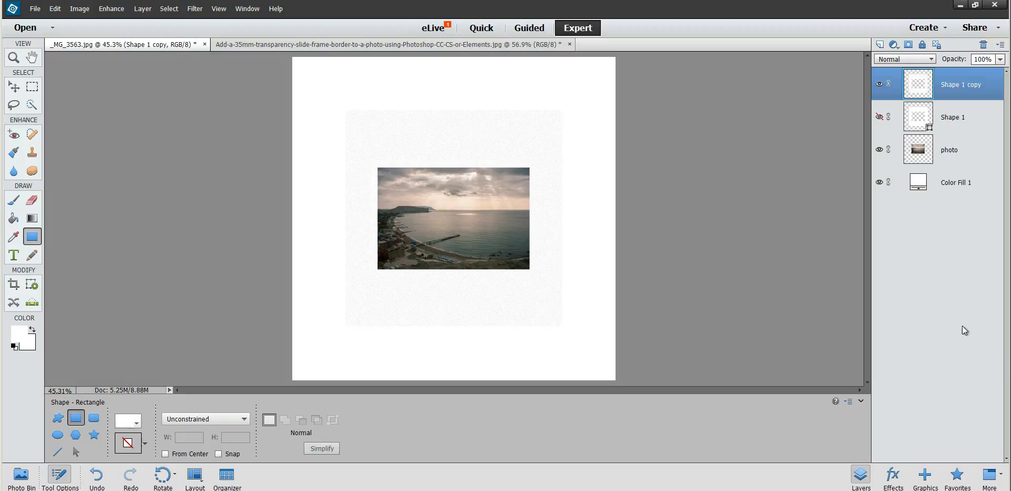
- Apply the Low drop shadow style to the textured frame copy
click(894, 478)
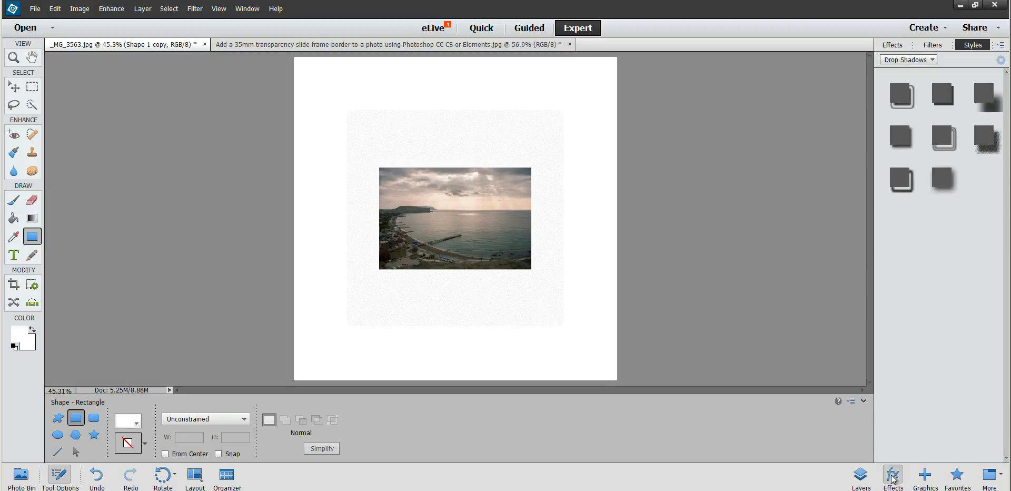
click(902, 138)
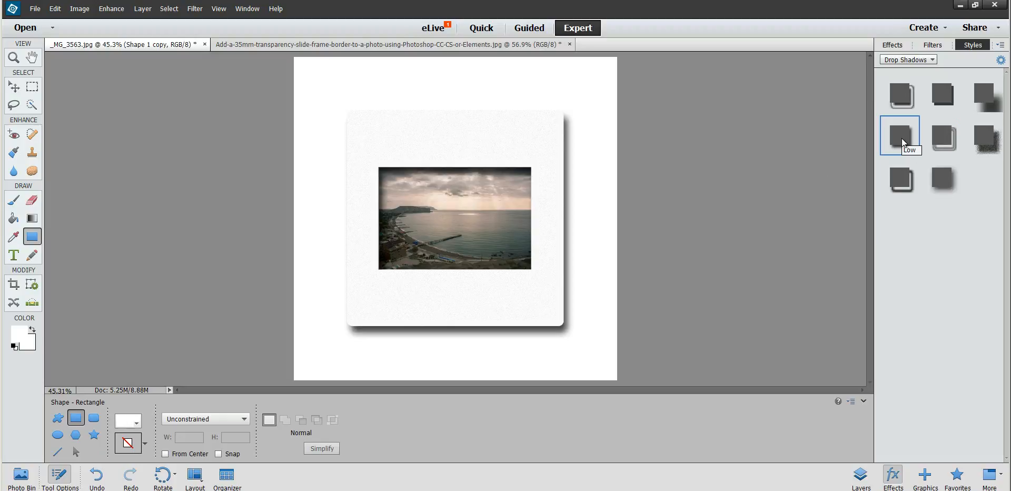
click(860, 476)
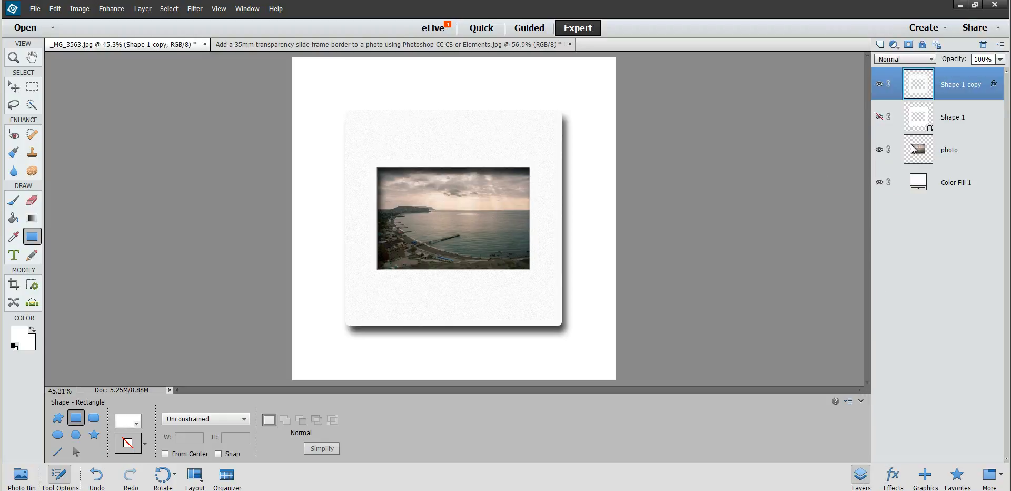
- Set the frame's drop shadow to a 129° lighting angle, 21 px size, 5 px distance and 51% opacity
double_click(995, 86)
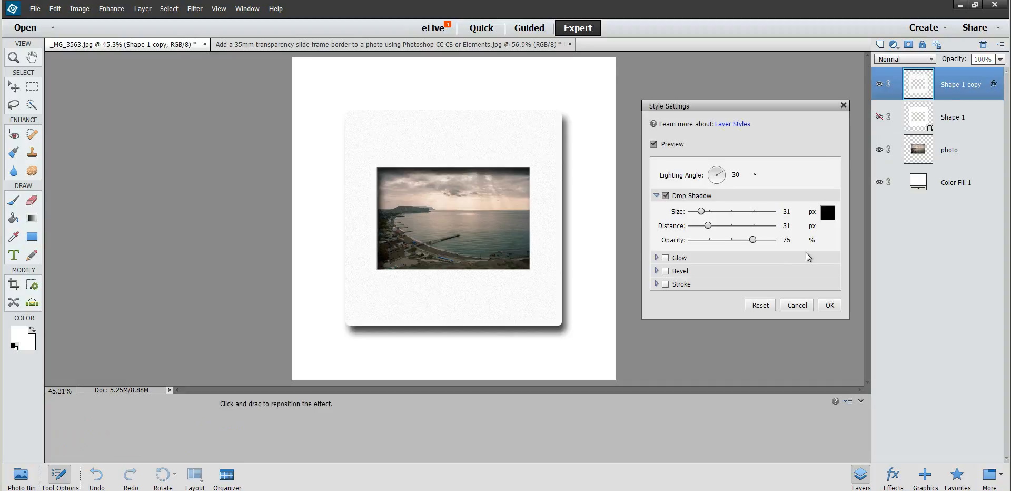
drag(754, 241, 736, 243)
drag(701, 212, 698, 232)
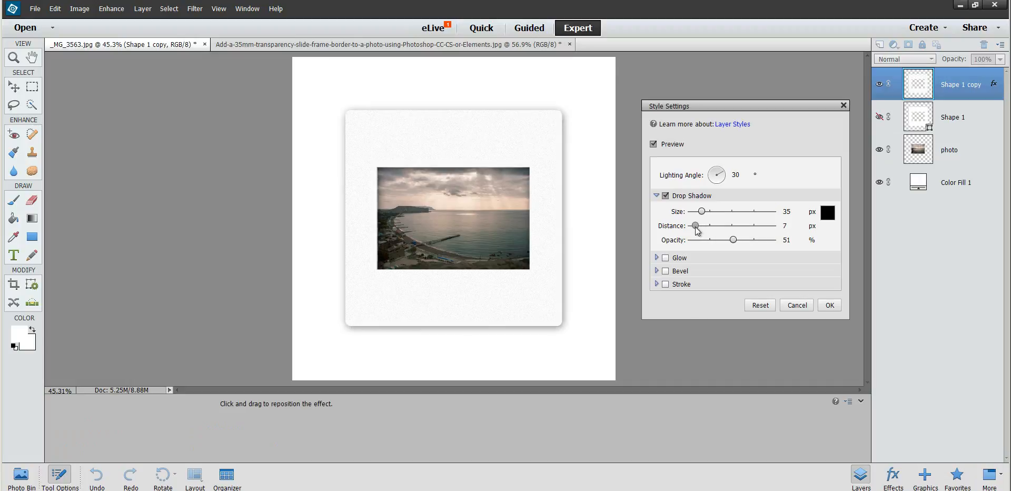
click(713, 171)
drag(703, 212, 695, 226)
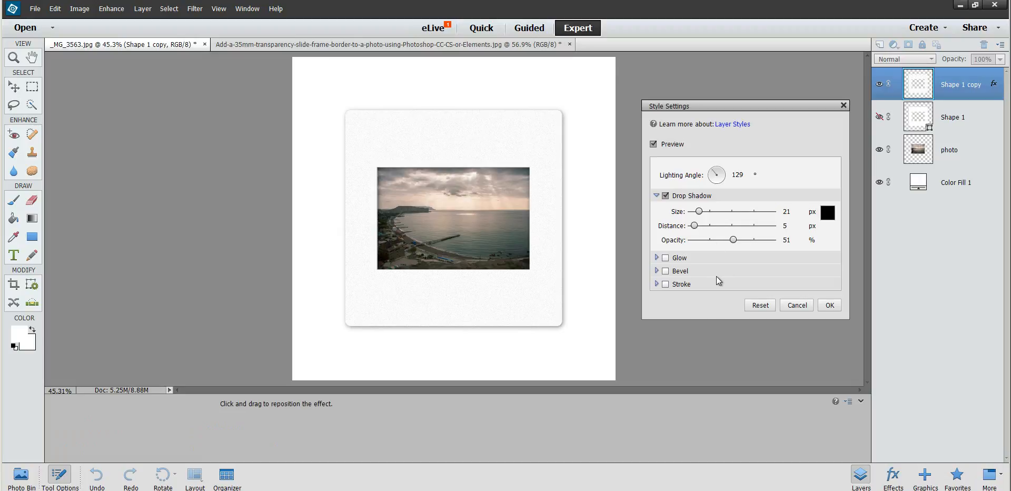
click(830, 306)
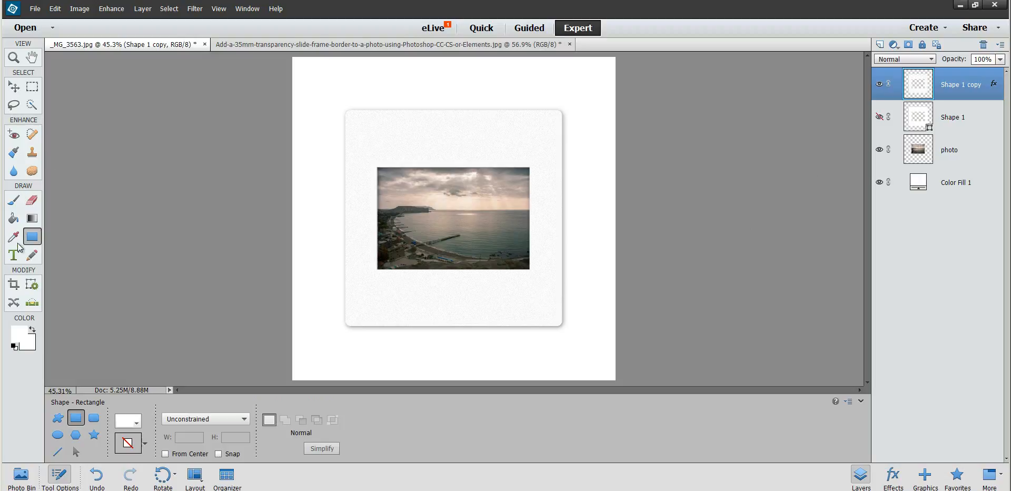
- Add the black caption "View from the fortress" in Giddyup Std Regular in a text box on the frame above the photo
click(12, 258)
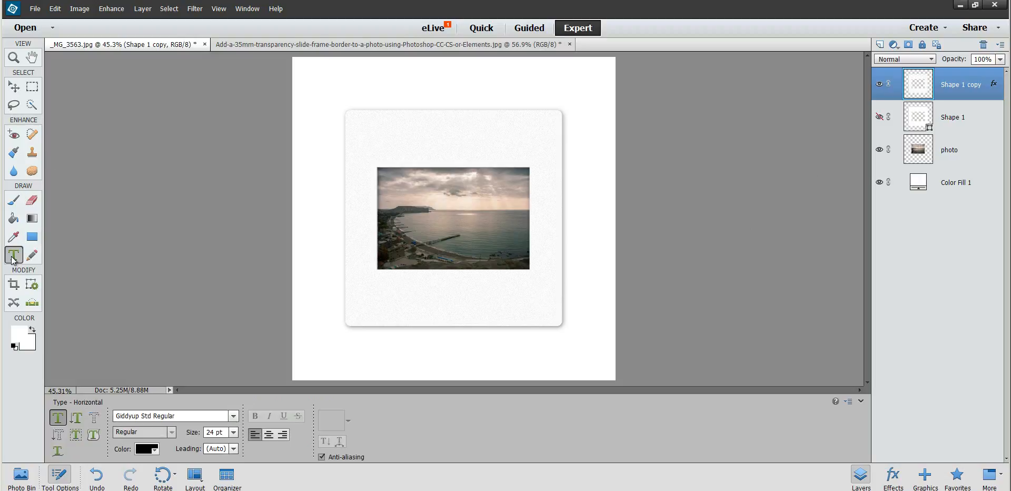
drag(367, 118, 550, 168)
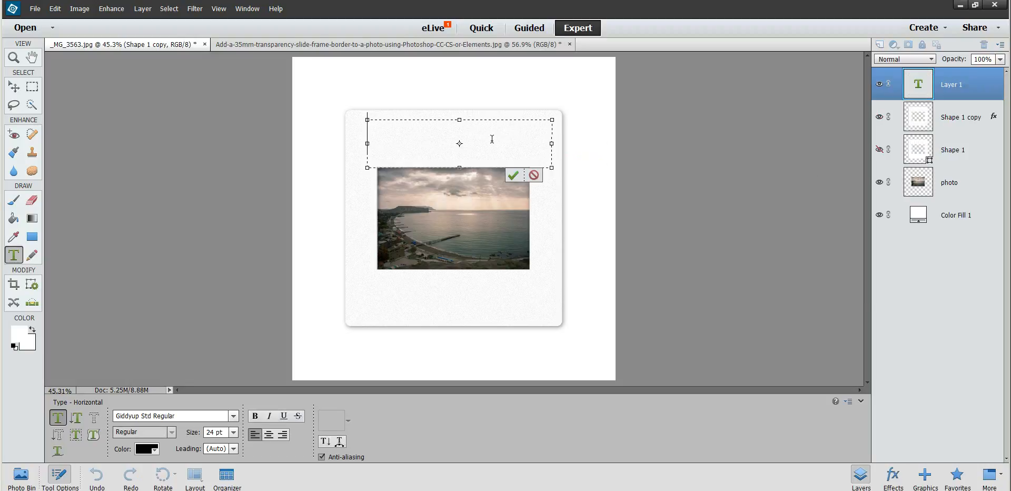
text(View fro)
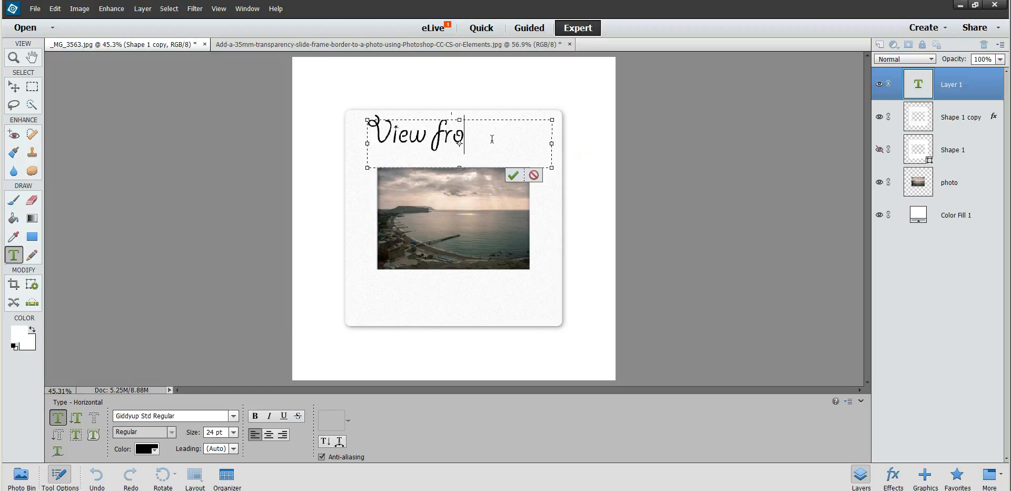
text(m the)
- Set the whole caption's font size to 18 pt
key(ctrl+a)
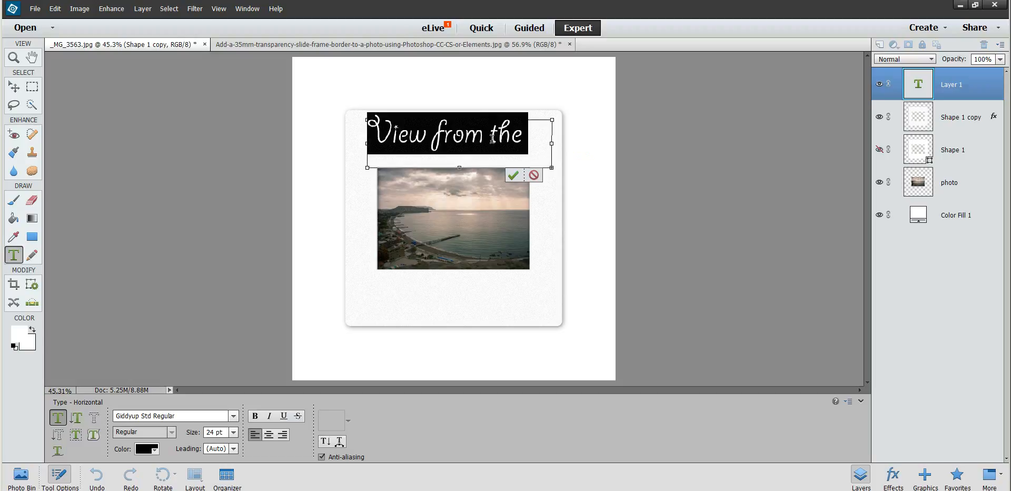
click(235, 434)
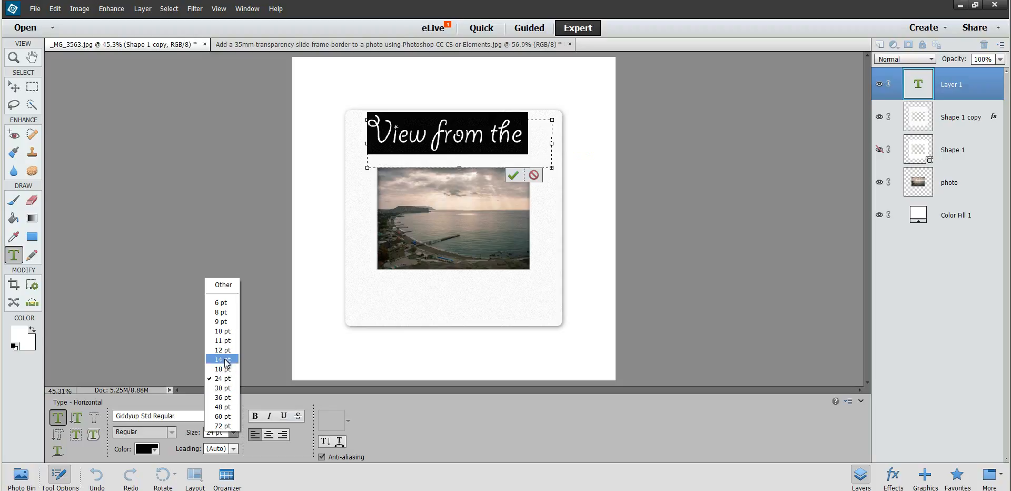
click(227, 360)
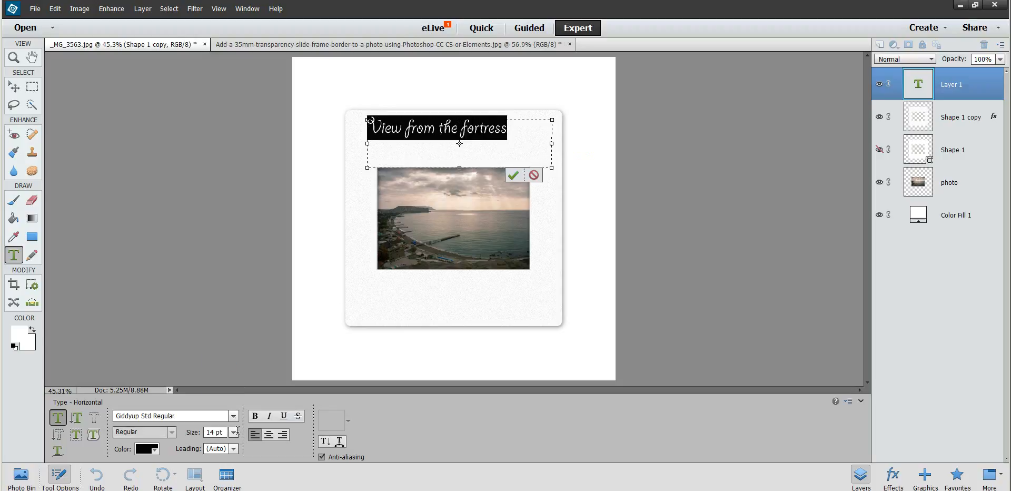
click(233, 432)
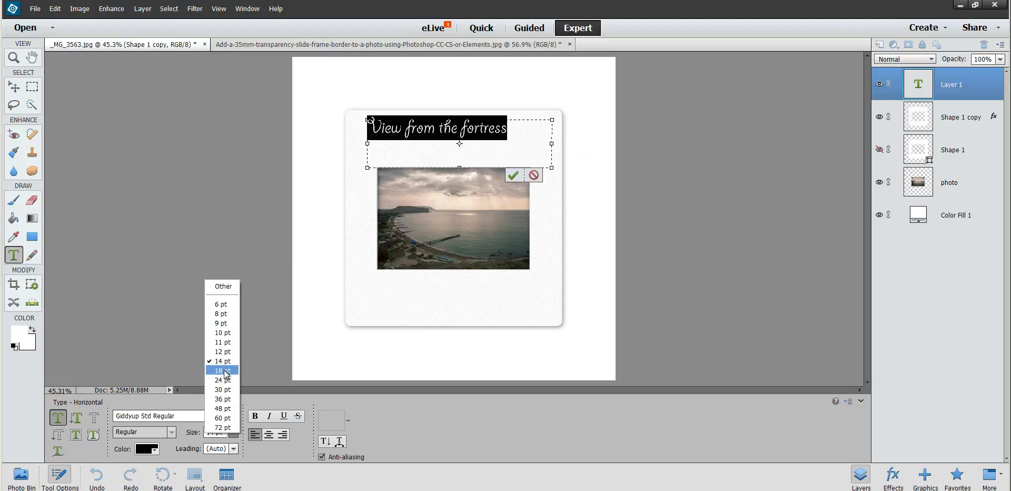
click(223, 371)
- Move the caption slightly down on the frame and rotate it by -0.99 degrees
click(20, 82)
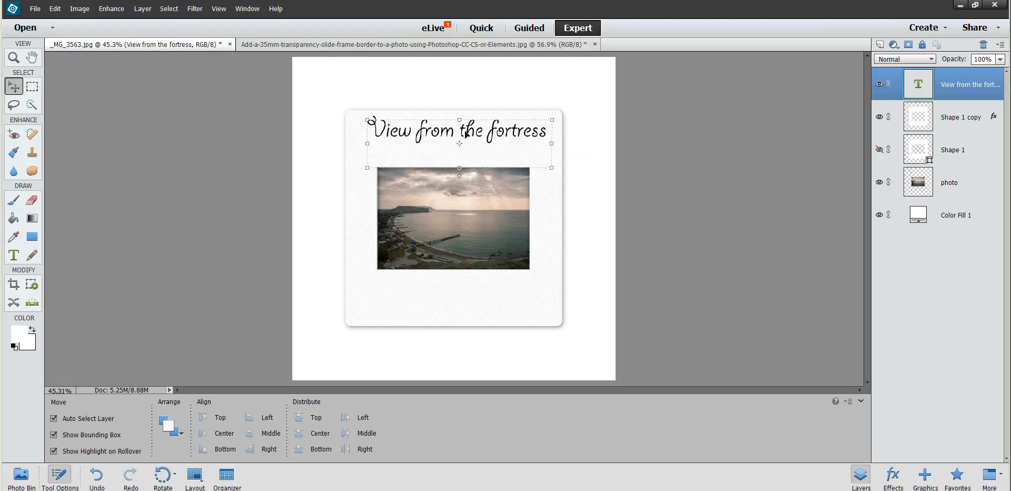
drag(461, 134, 461, 143)
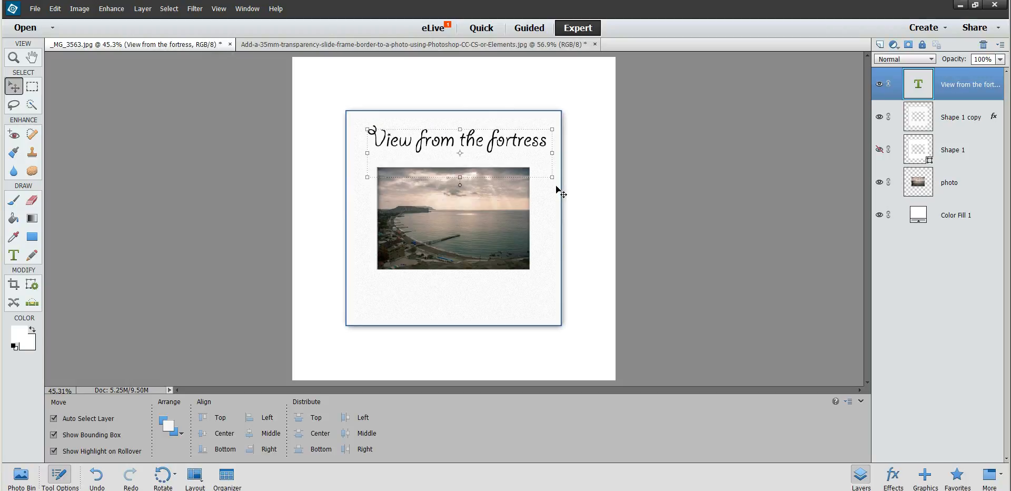
drag(553, 178, 560, 182)
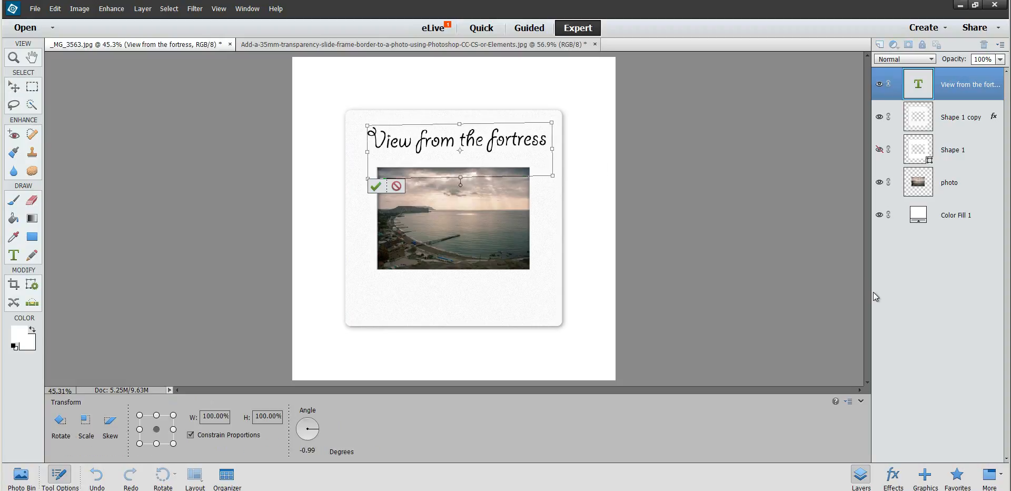
click(375, 186)
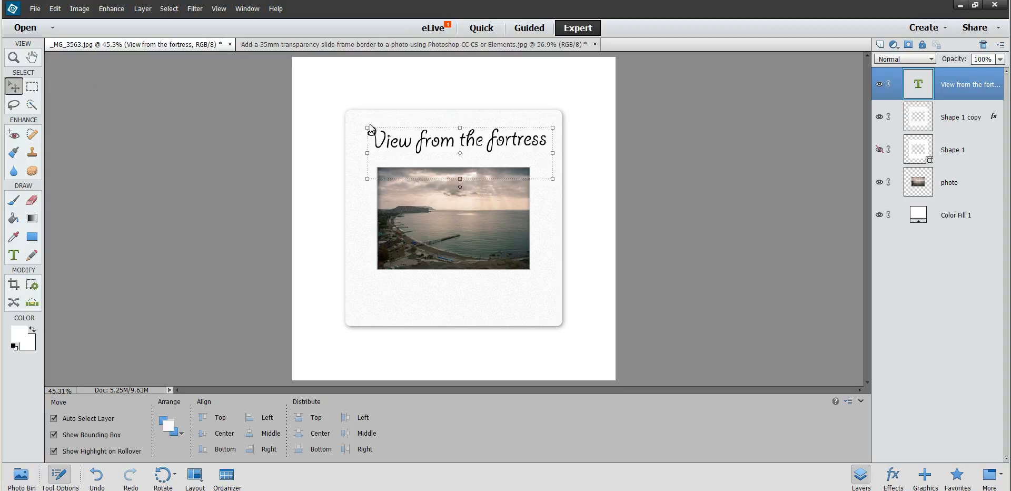
- Select the white color fill layer beneath the photo
click(962, 125)
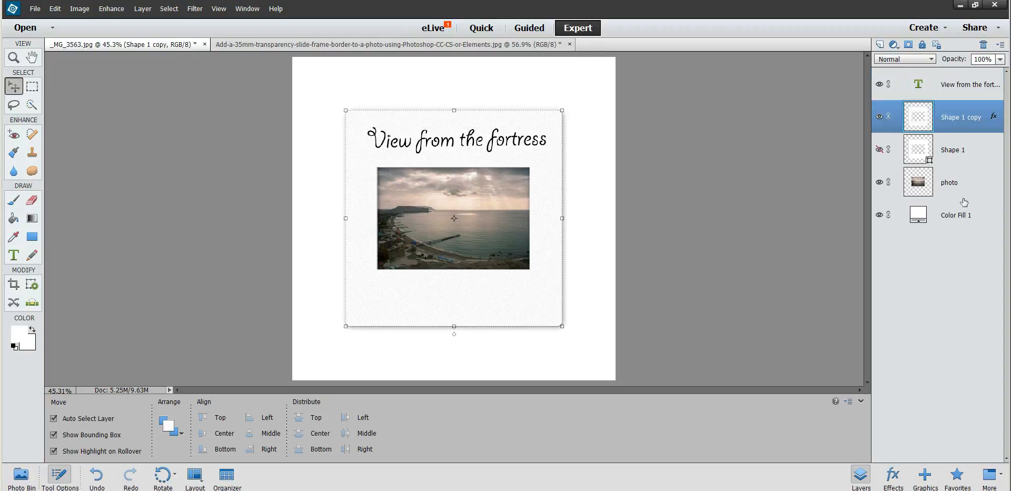
click(960, 216)
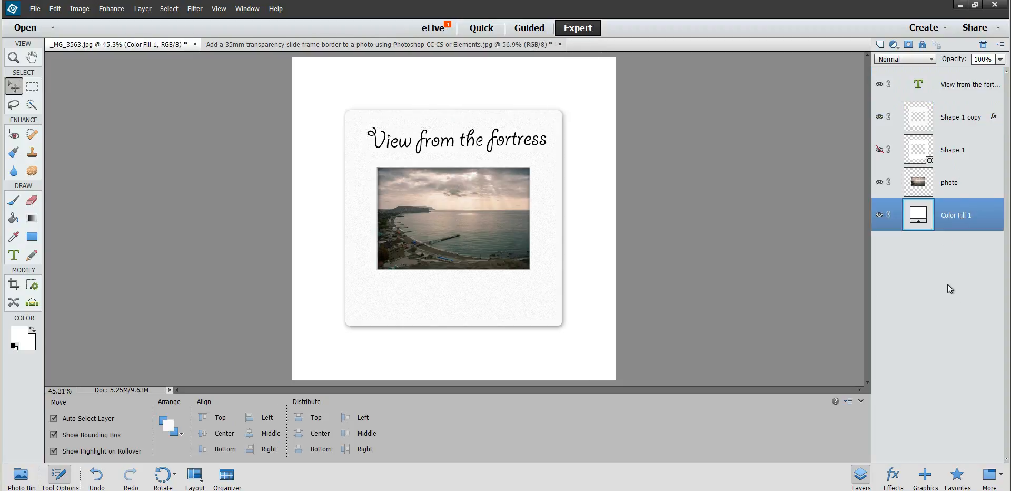